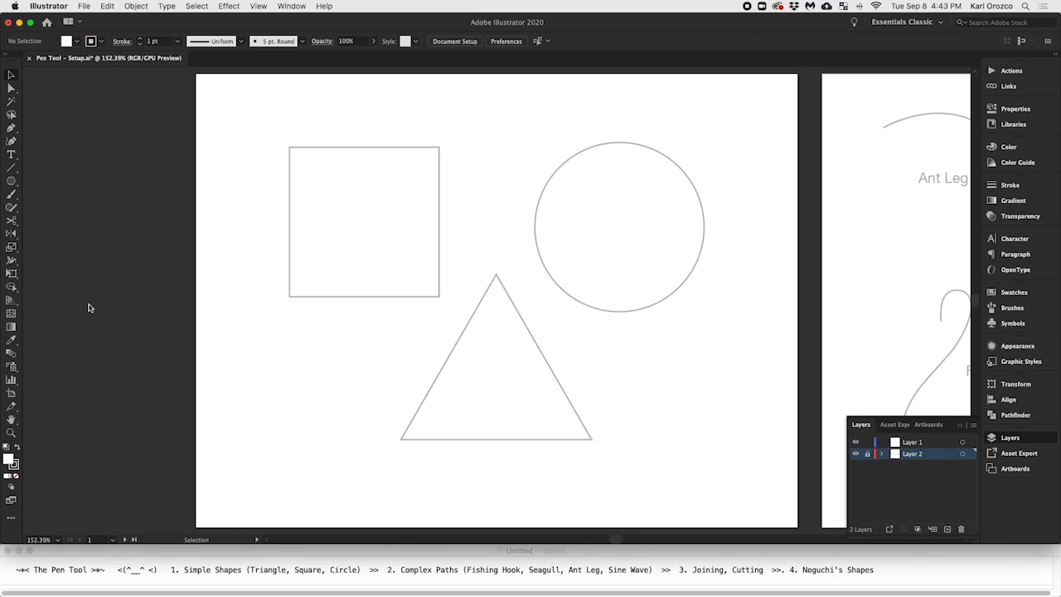
left_click(11, 128)
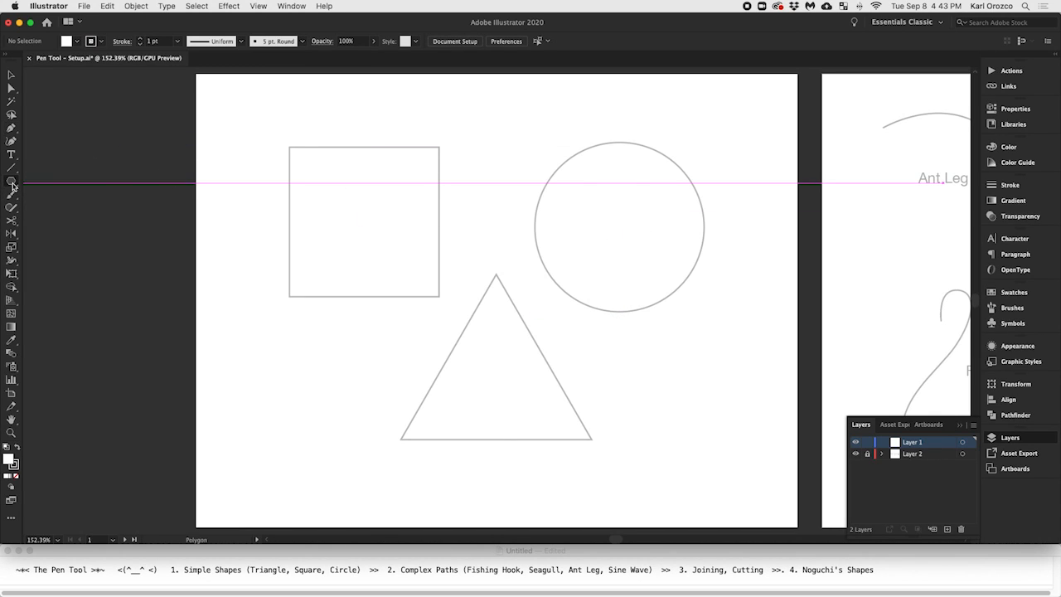
left_click(13, 188)
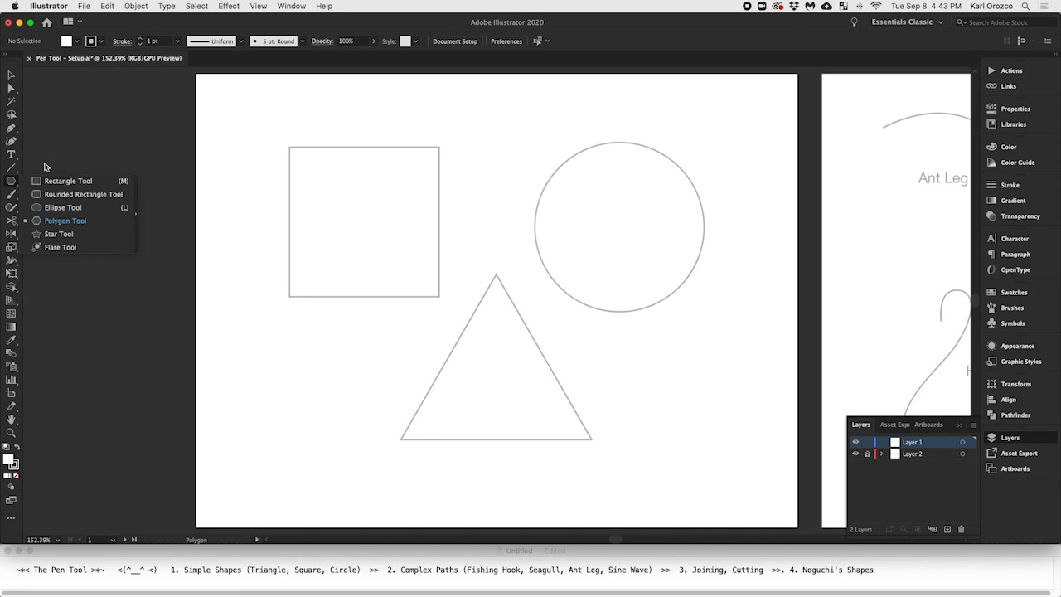
left_click(192, 196)
left_click(413, 282)
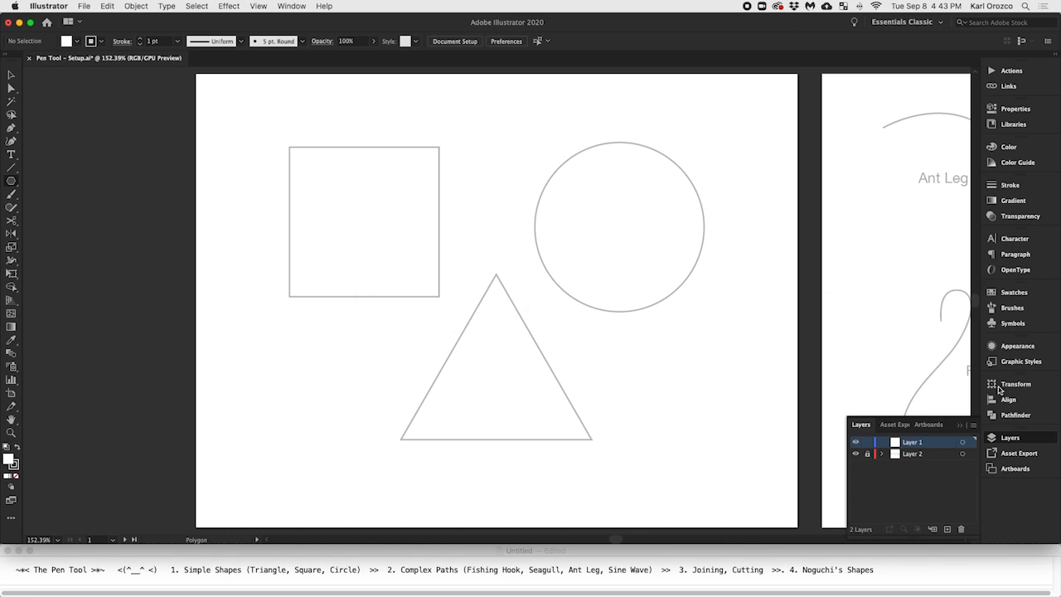
left_click(1014, 414)
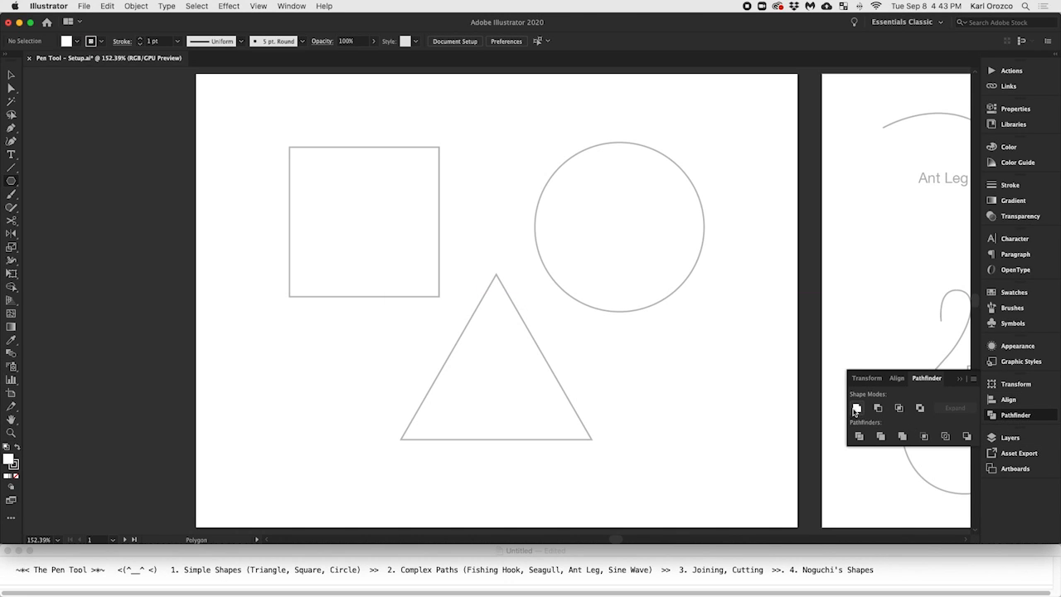
left_click(11, 182)
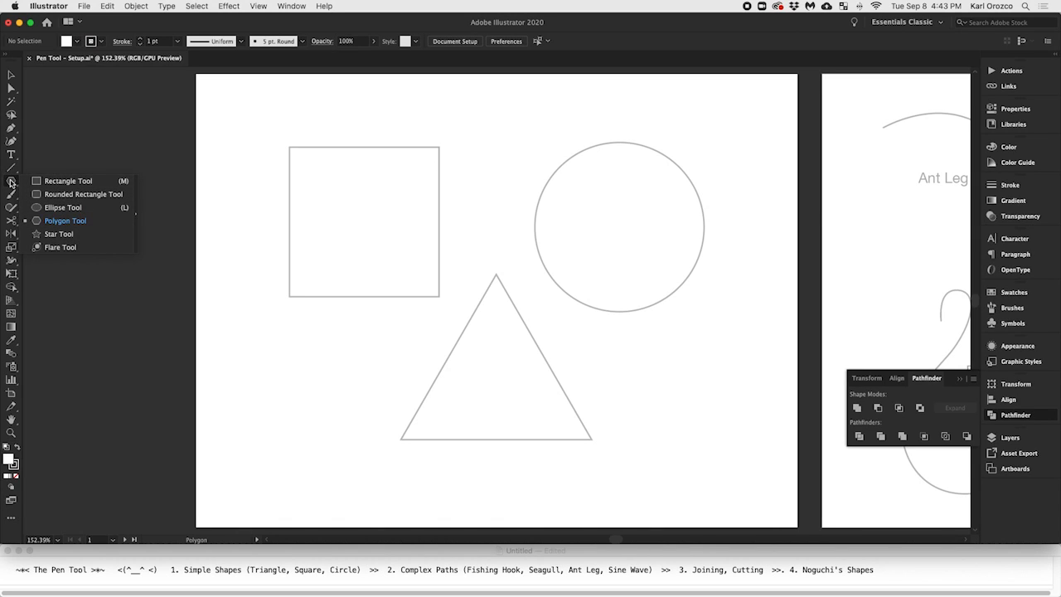
key("p")
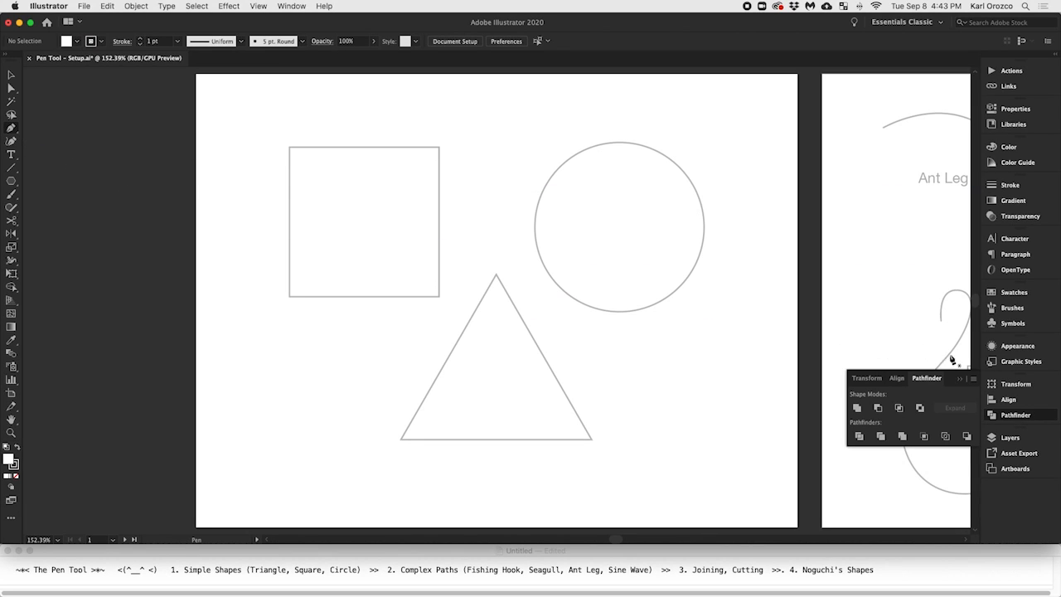
left_click(960, 379)
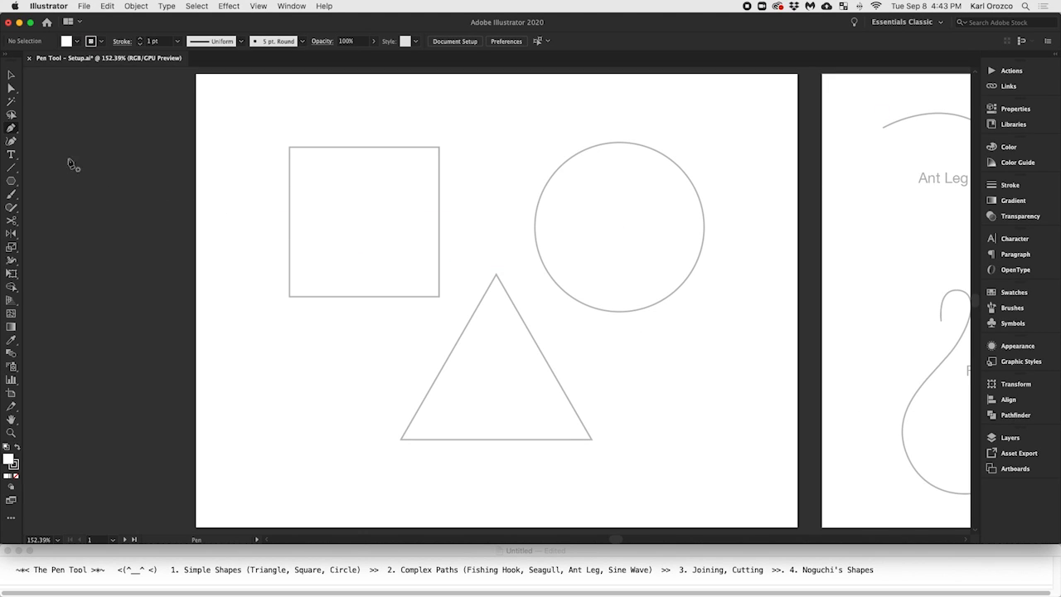
left_click(11, 130)
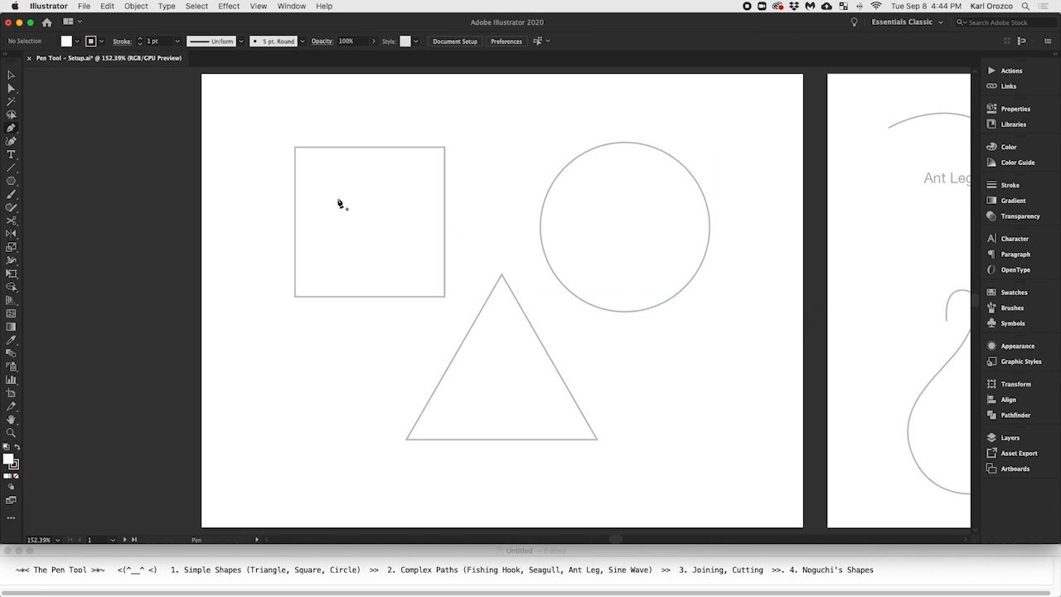
Look through the artboards with the simple shapes, the complex paths and Noguchi's shapes.
scroll(677, 300, "right", 10)
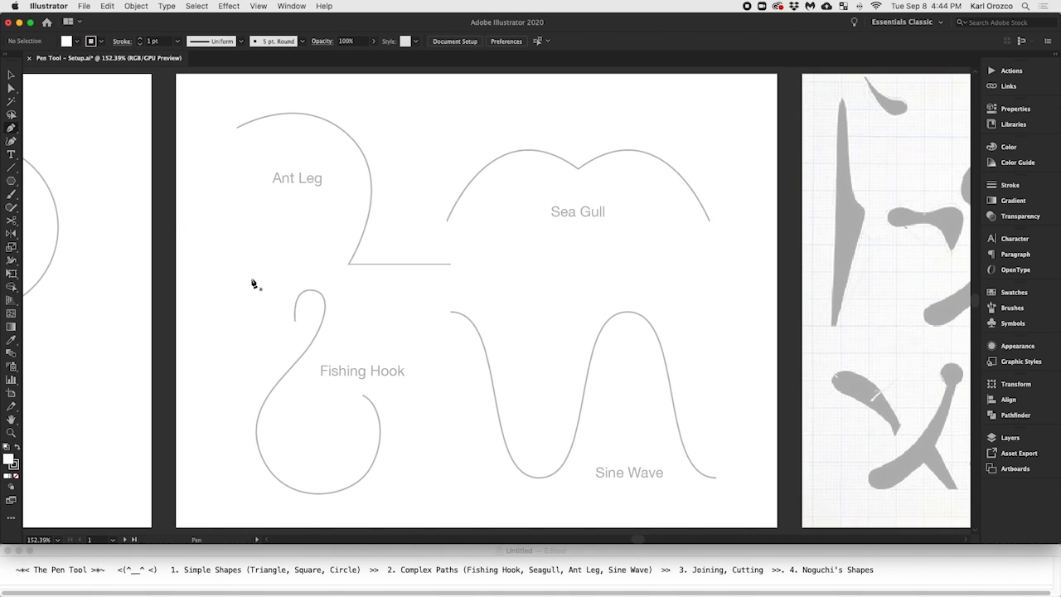
scroll(525, 373, "right", 3)
scroll(527, 373, "right", 5)
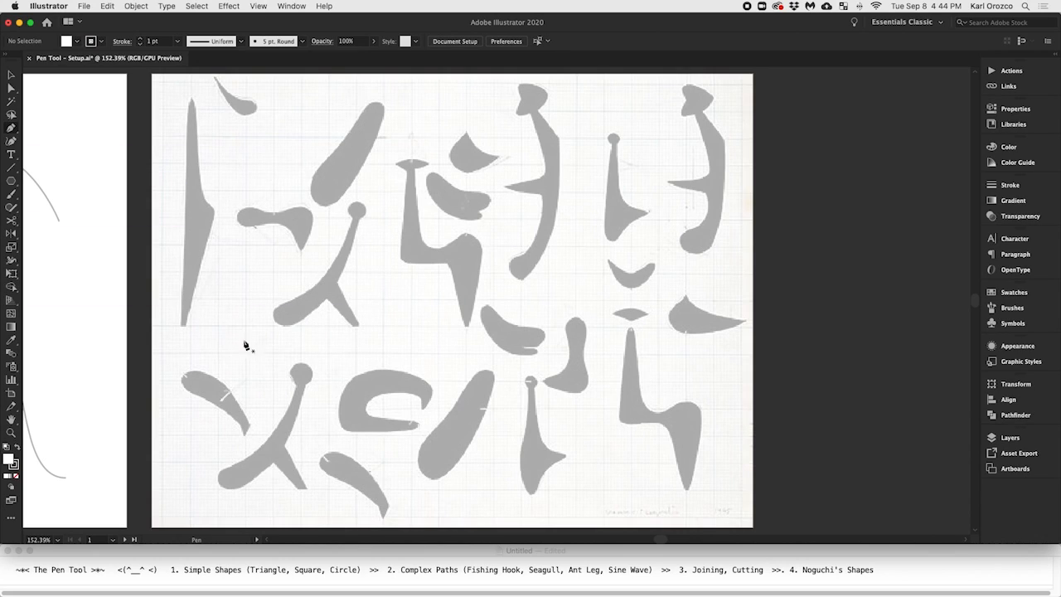
scroll(568, 295, "left", 10)
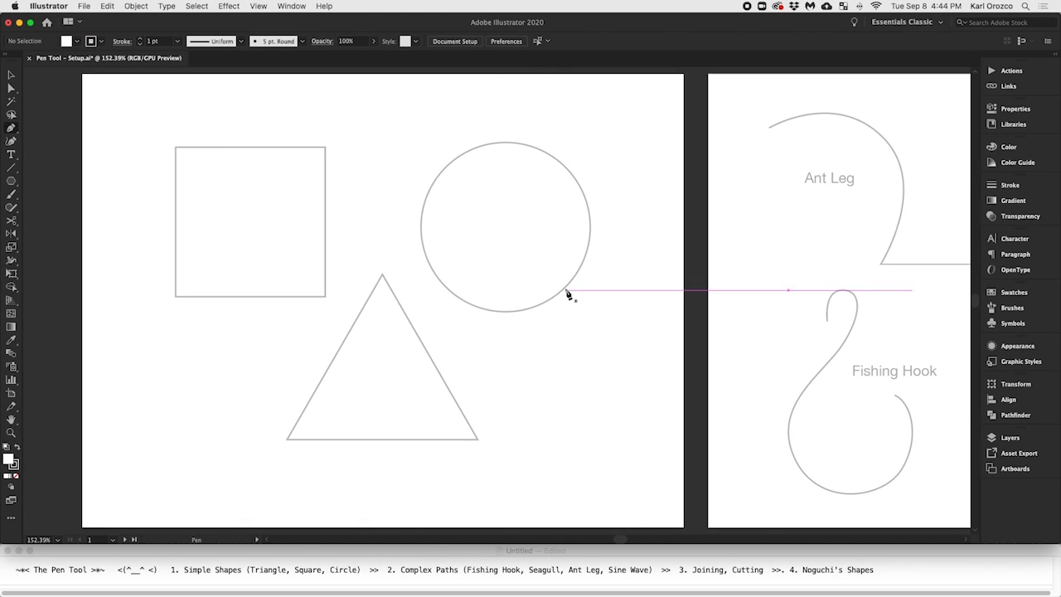
key("v")
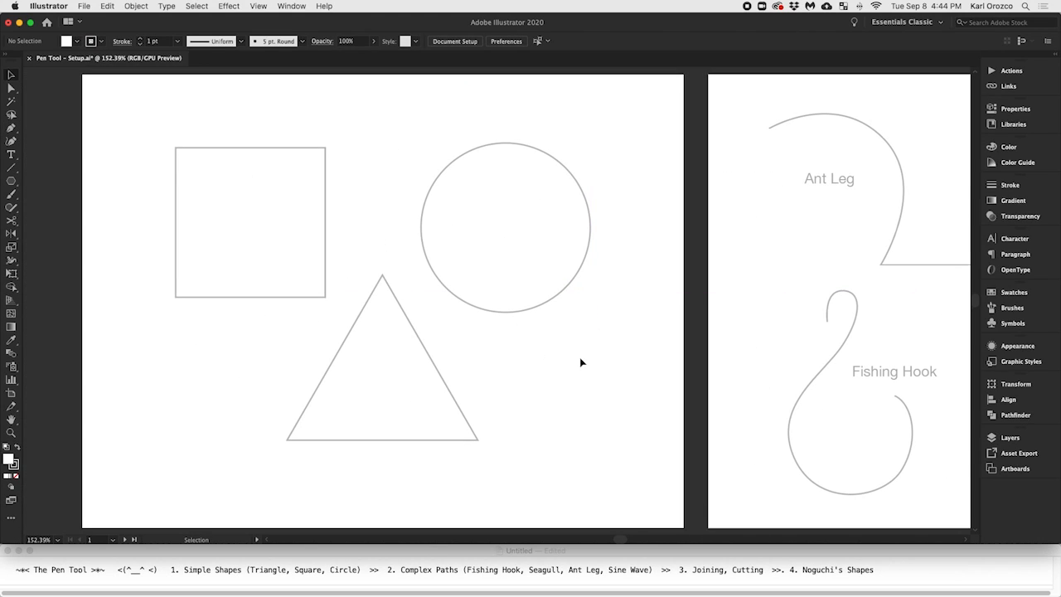
scroll(580, 362, "left", 3)
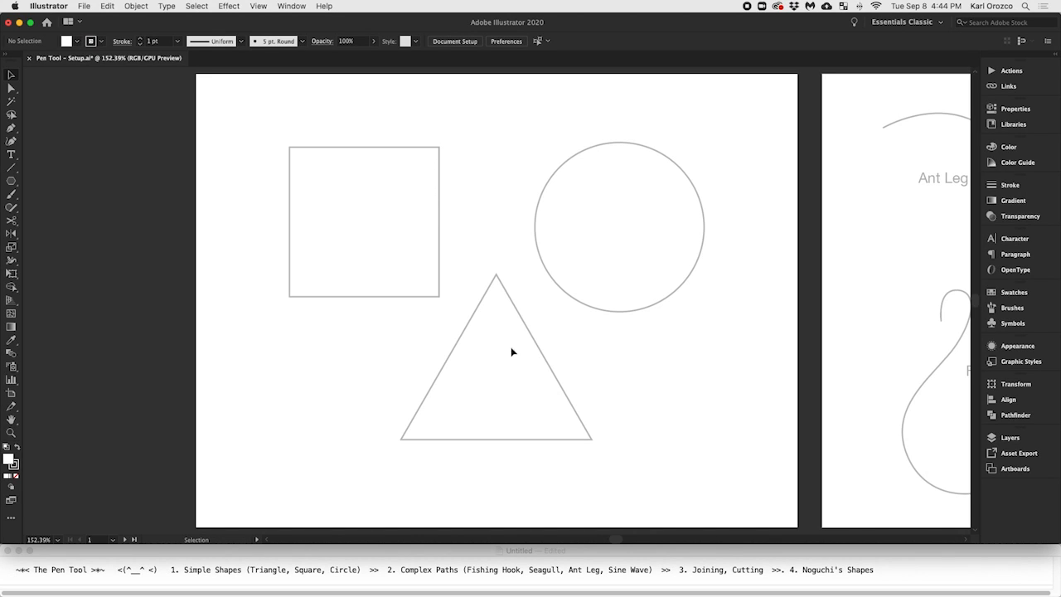
mouse_move(11, 184)
left_mouse_down()
mouse_move(68, 237)
mouse_move(66, 183)
mouse_move(62, 200)
mouse_move(13, 185)
left_mouse_up()
left_click(12, 129)
Inspect the locked template artwork on Layer 2 across the artboards and return to Layer 1 as the active layer.
key("F7")
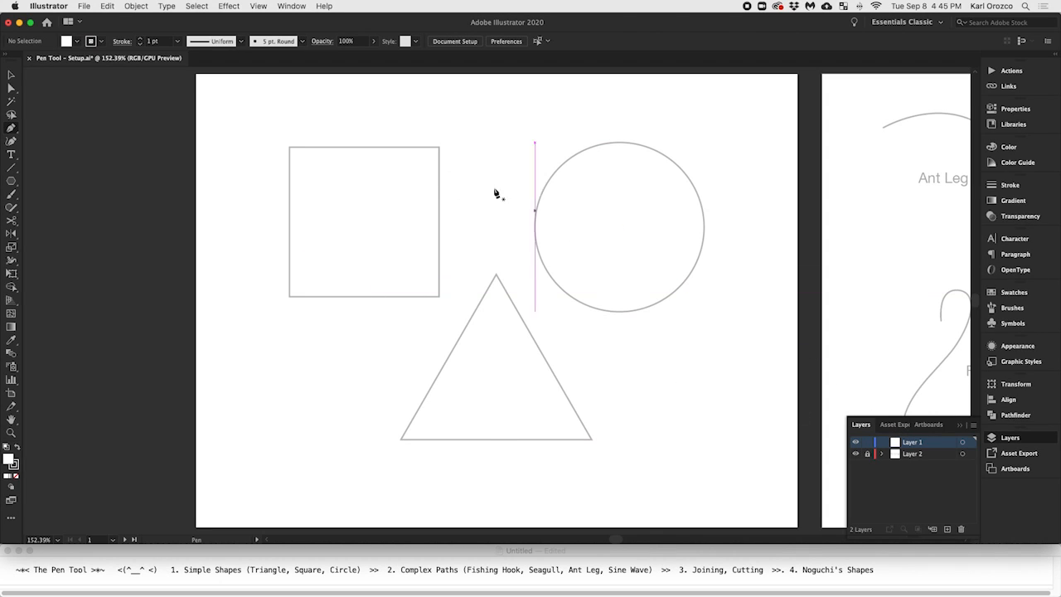
left_click(918, 454)
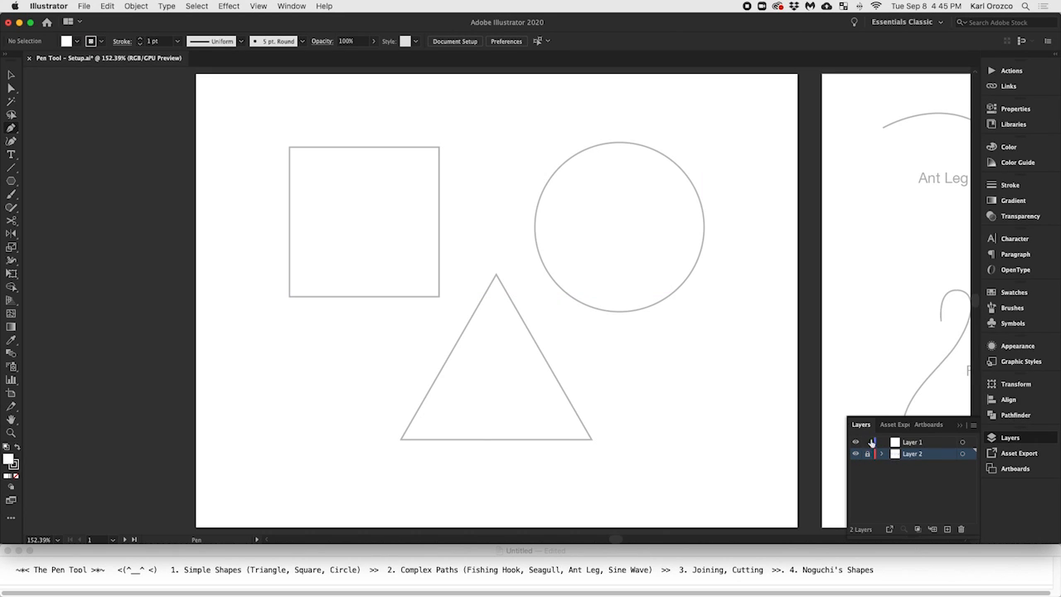
scroll(661, 307, "left", 2)
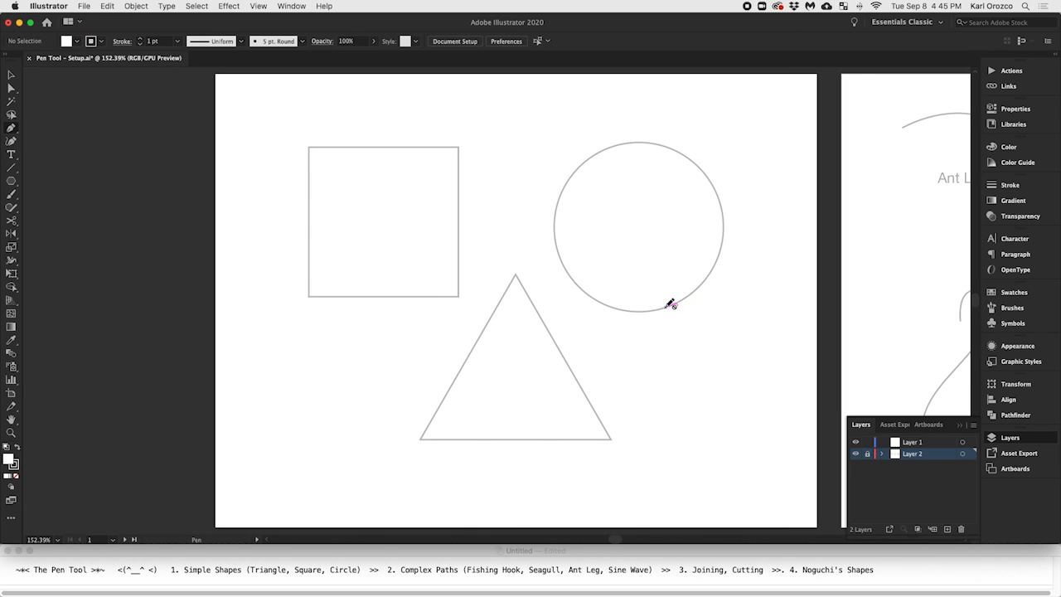
scroll(671, 304, "right", 20)
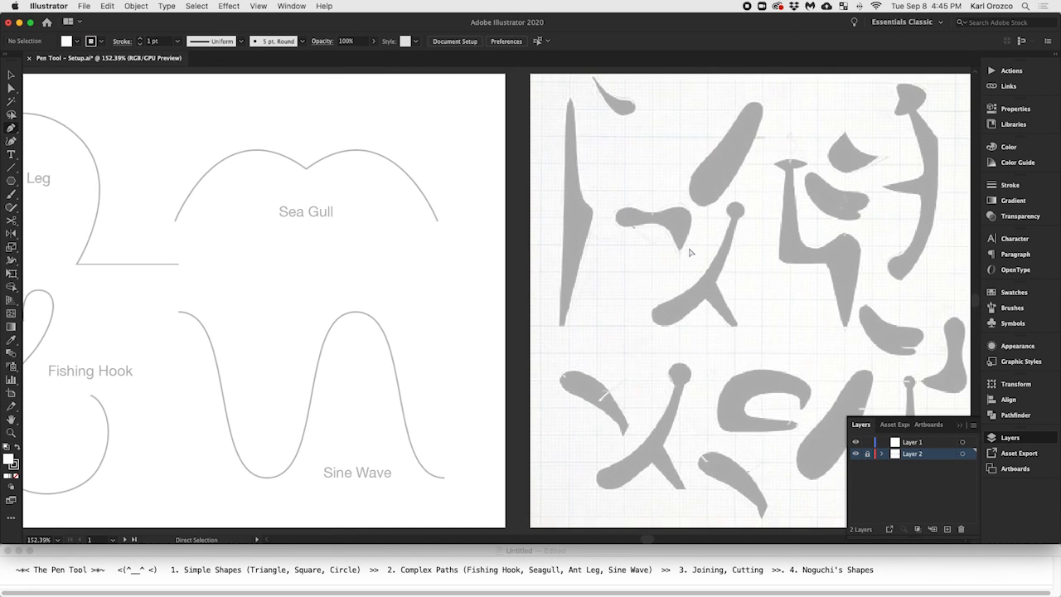
scroll(690, 252, "right", 20)
scroll(637, 235, "left", 6)
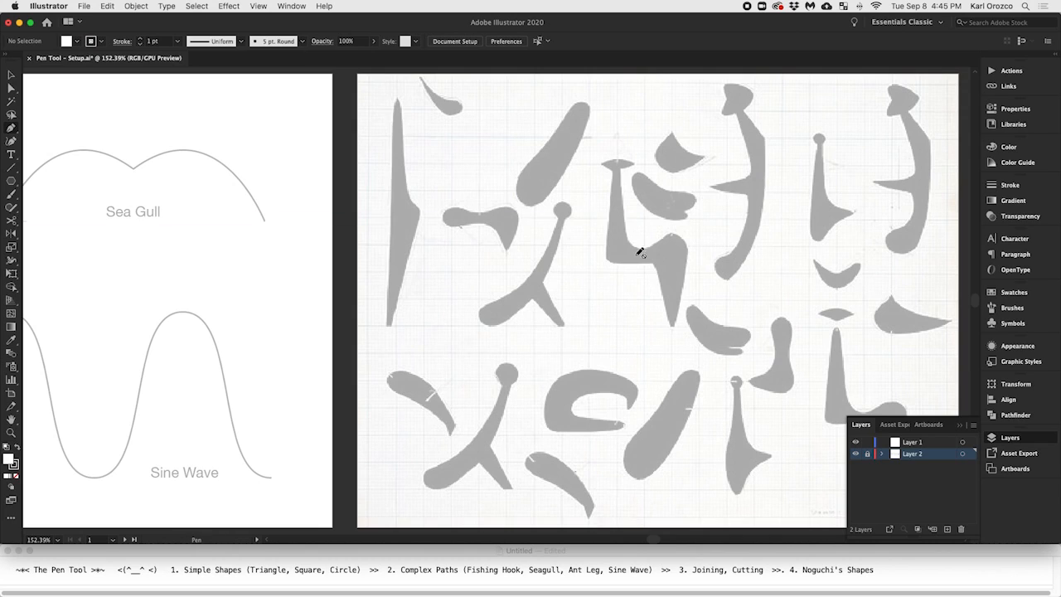
scroll(661, 281, "left", 20)
left_click(879, 446)
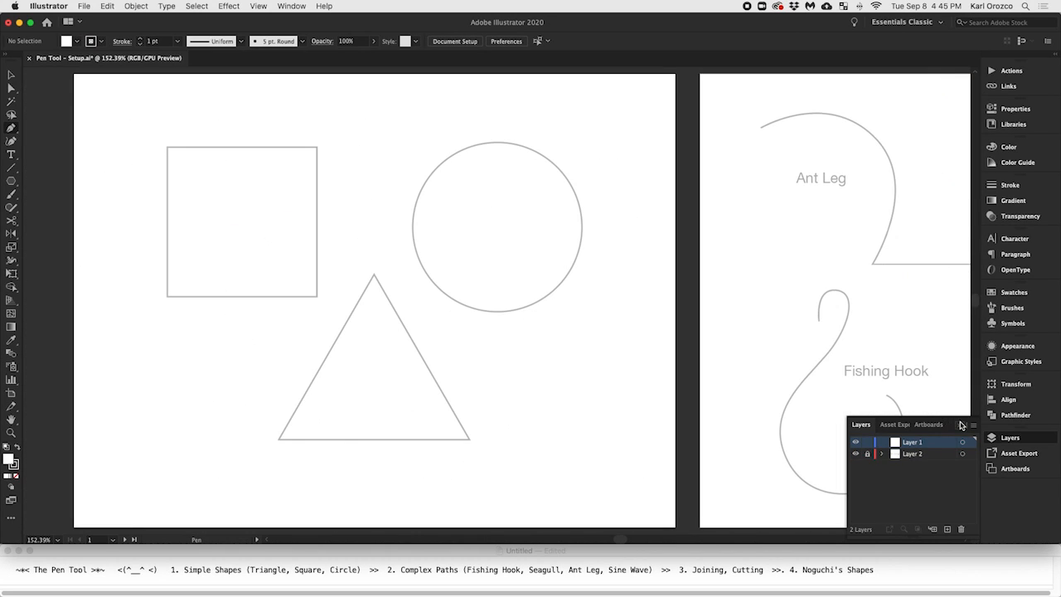
left_click(961, 425)
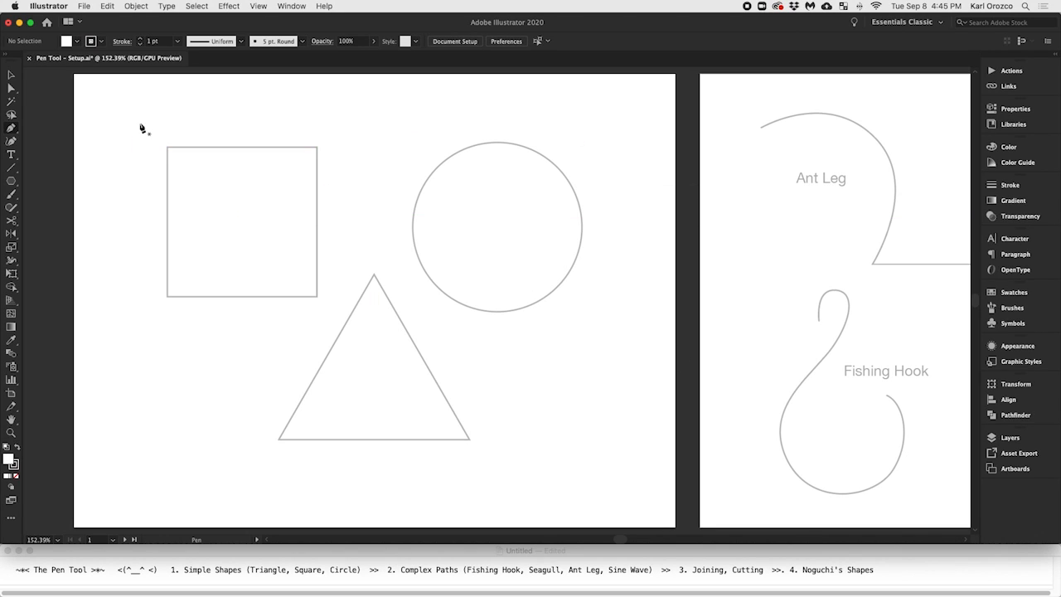
scroll(143, 122, "left", 10)
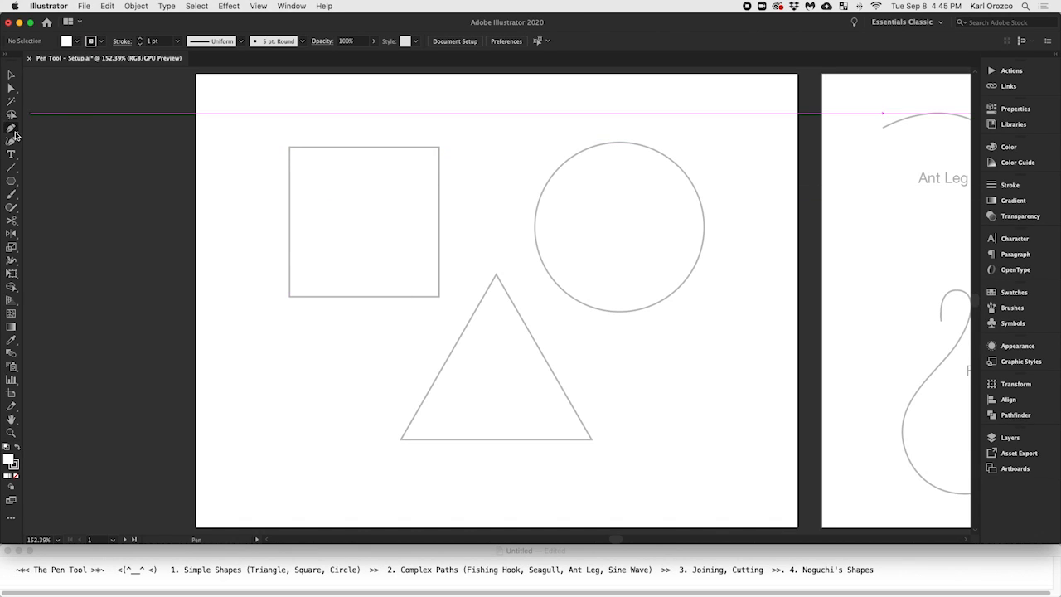
left_click(289, 148)
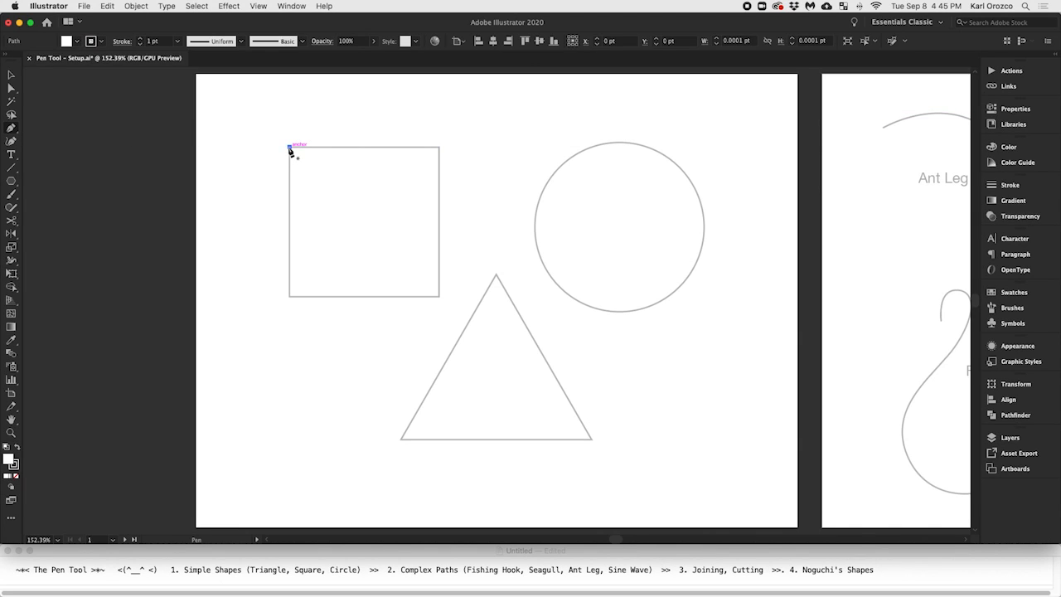
left_click(439, 147)
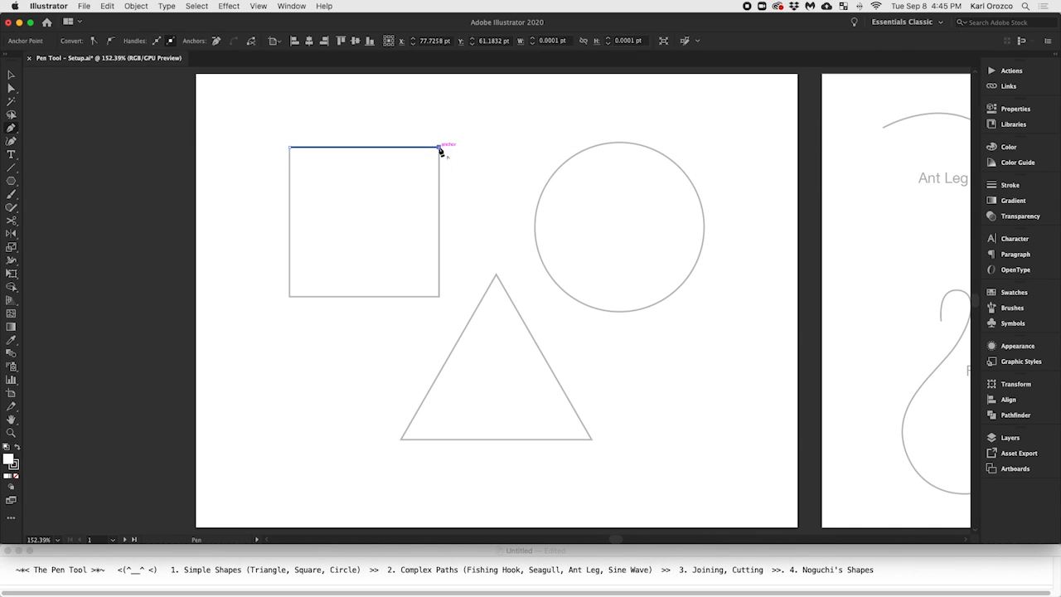
left_click(439, 296)
left_click(290, 296)
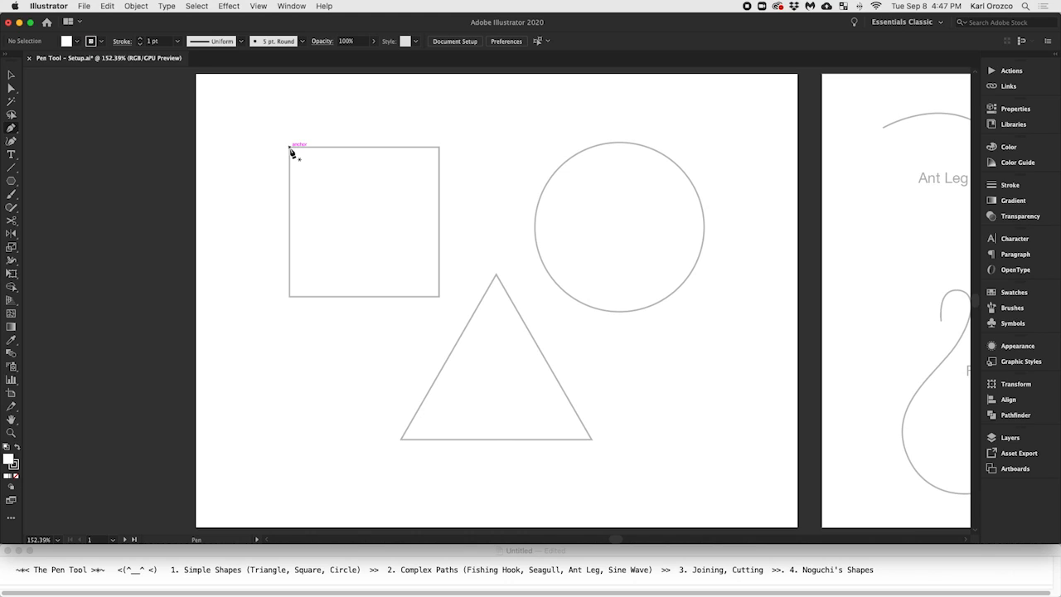
Trace the square template with the Pen tool, placing an anchor at each corner and closing the path at the starting anchor.
left_click_drag(290, 148, 292, 151)
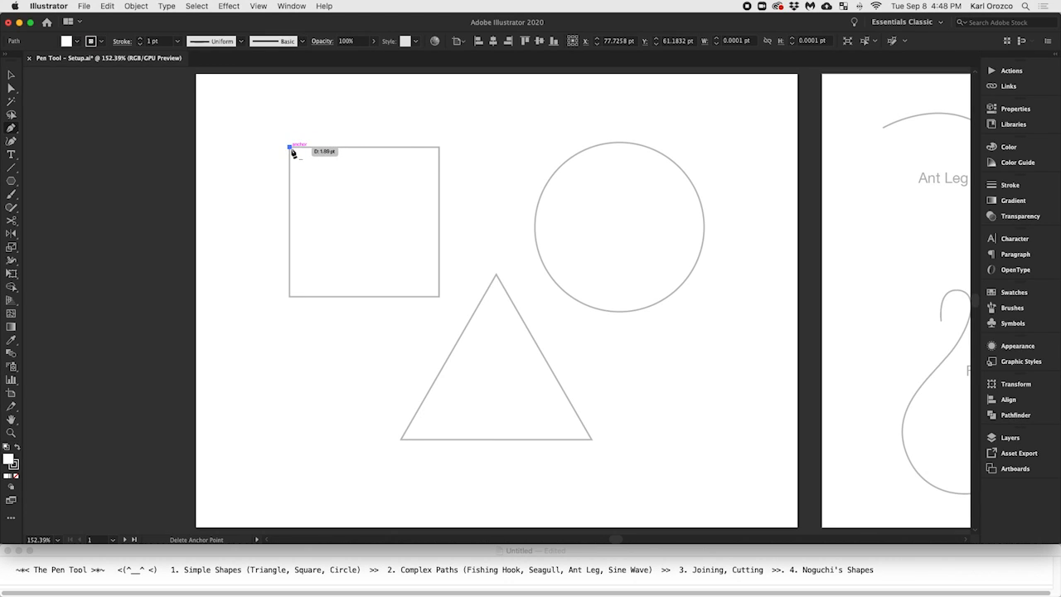
left_click(439, 148)
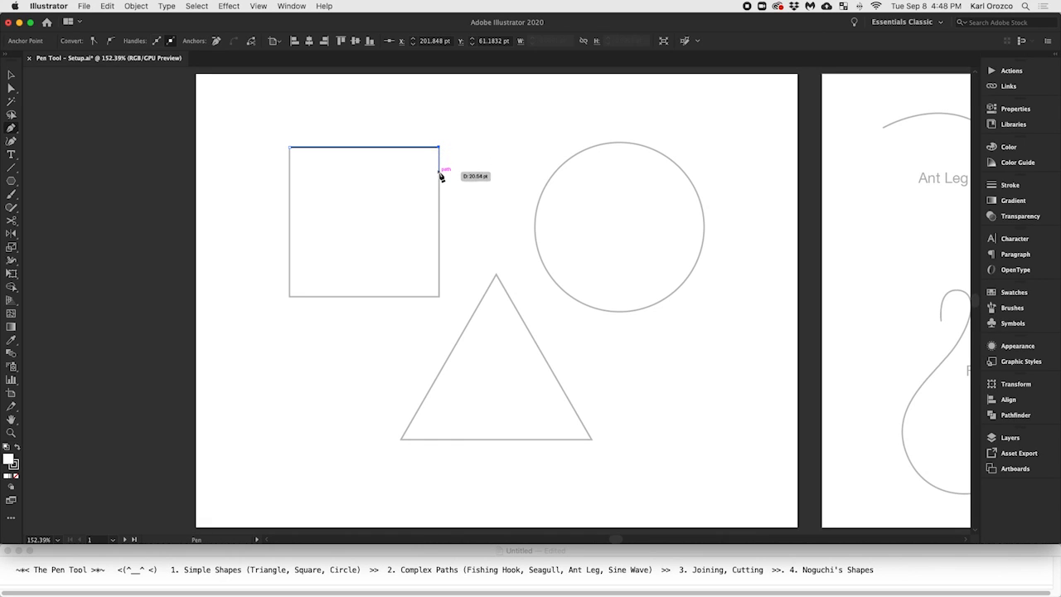
left_click(439, 297)
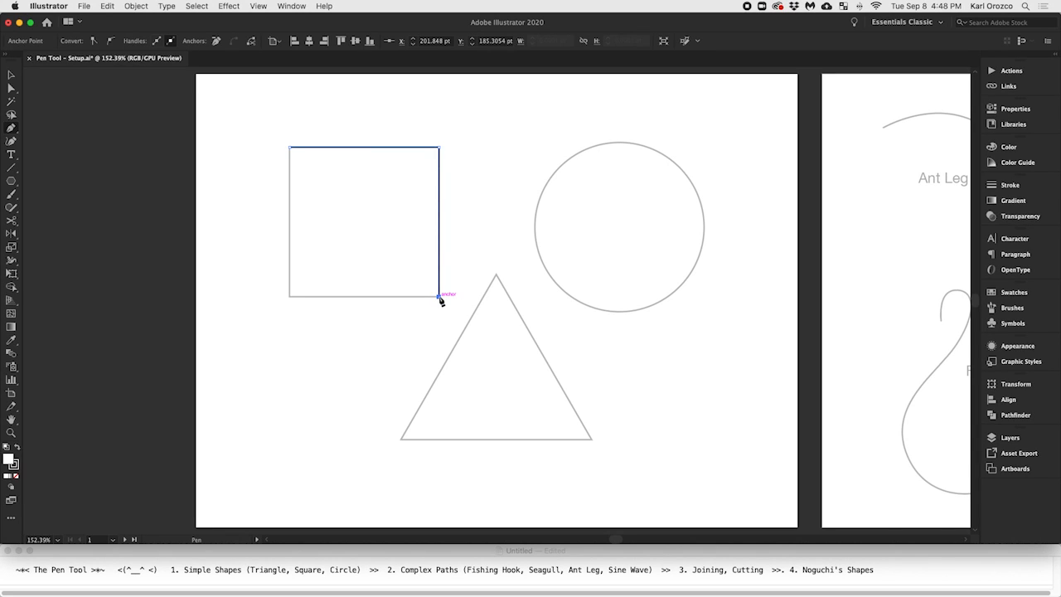
left_click(290, 297)
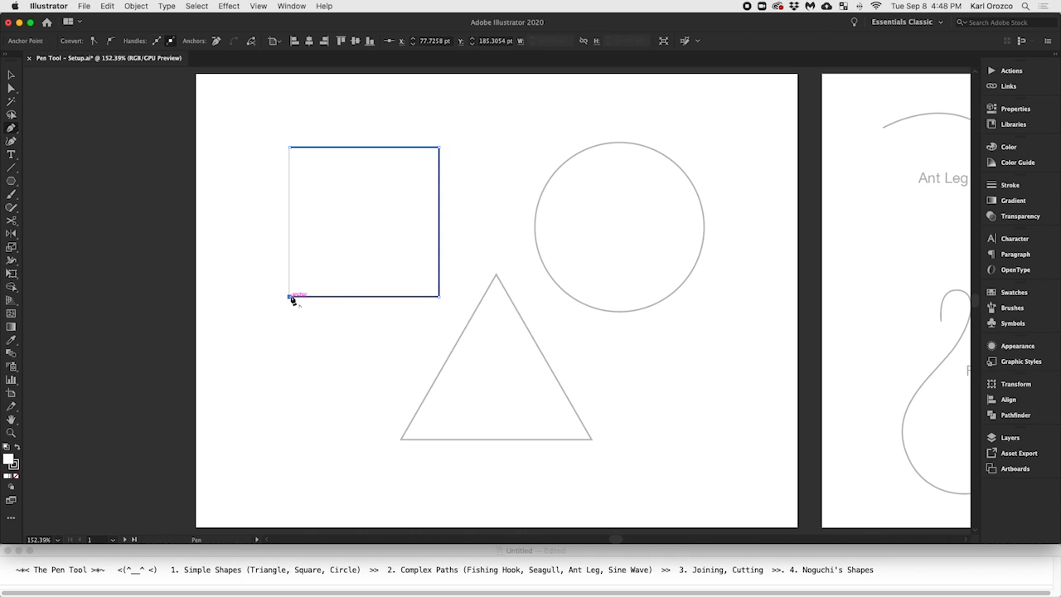
left_click(290, 149)
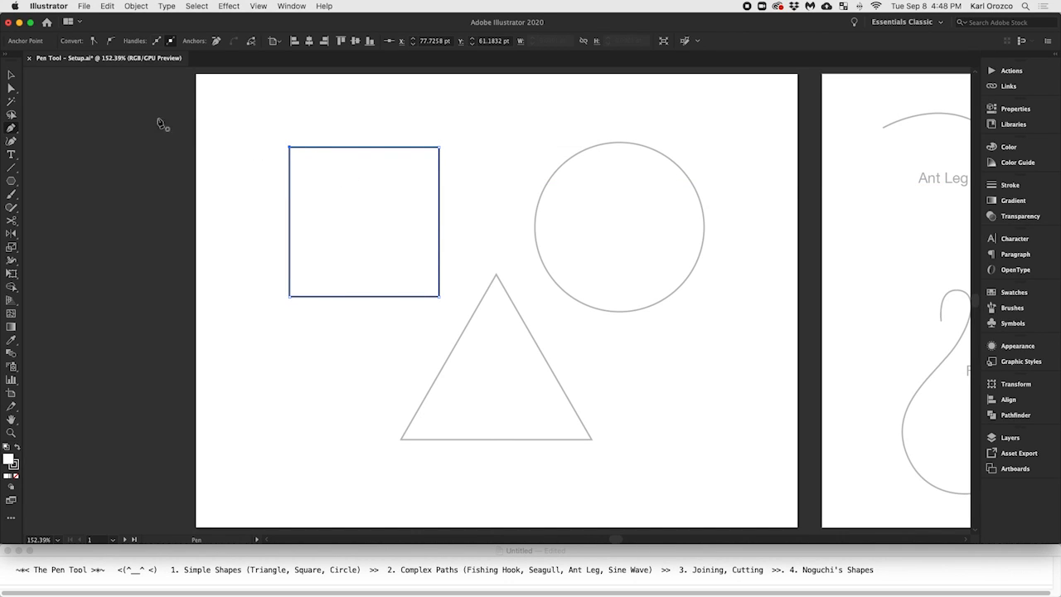
Move the traced square off its template in several directions, undo each move, and deselect it.
left_click(12, 76)
left_click_drag(329, 219, 164, 280)
key("super+z")
key("super+shift+a")
left_click_drag(402, 204, 551, 169)
key("super+z")
left_click(682, 341)
left_click_drag(383, 229, 474, 290)
key("super+z")
left_click(577, 356)
left_click_drag(361, 266, 219, 304)
key("super+z")
left_click(301, 397)
left_click_drag(372, 226, 354, 348)
key("super+z")
left_click(362, 450)
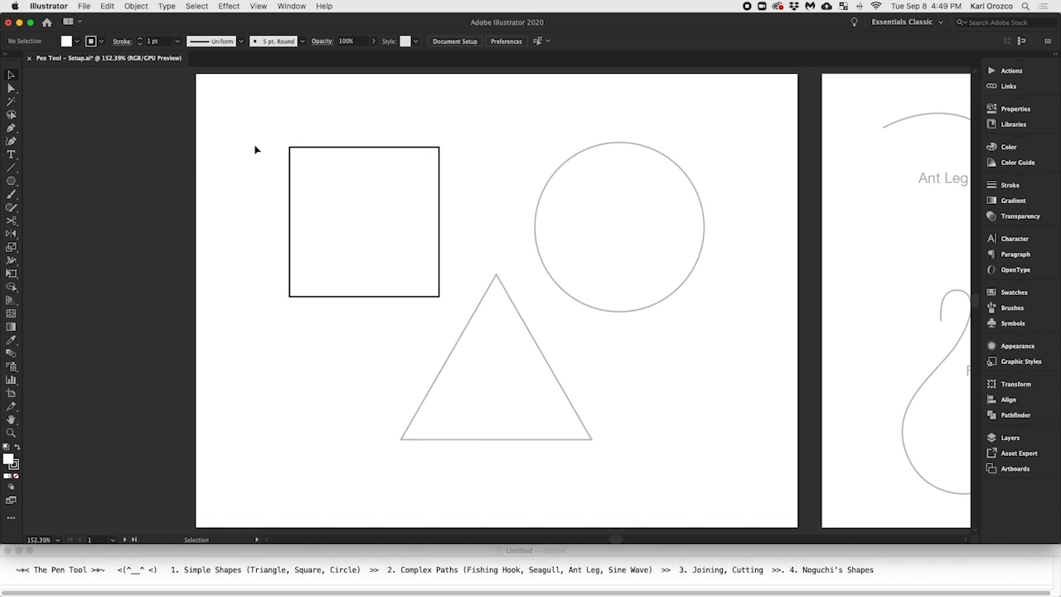
left_click(10, 87)
left_click(11, 128)
left_click_drag(11, 181, 56, 236)
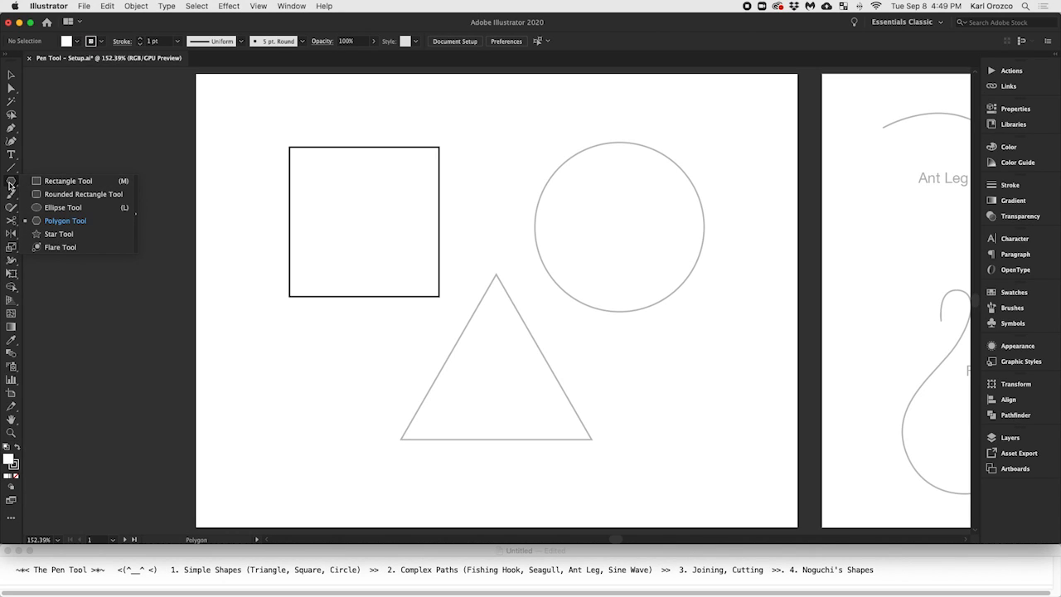
left_click_drag(10, 184, 11, 184)
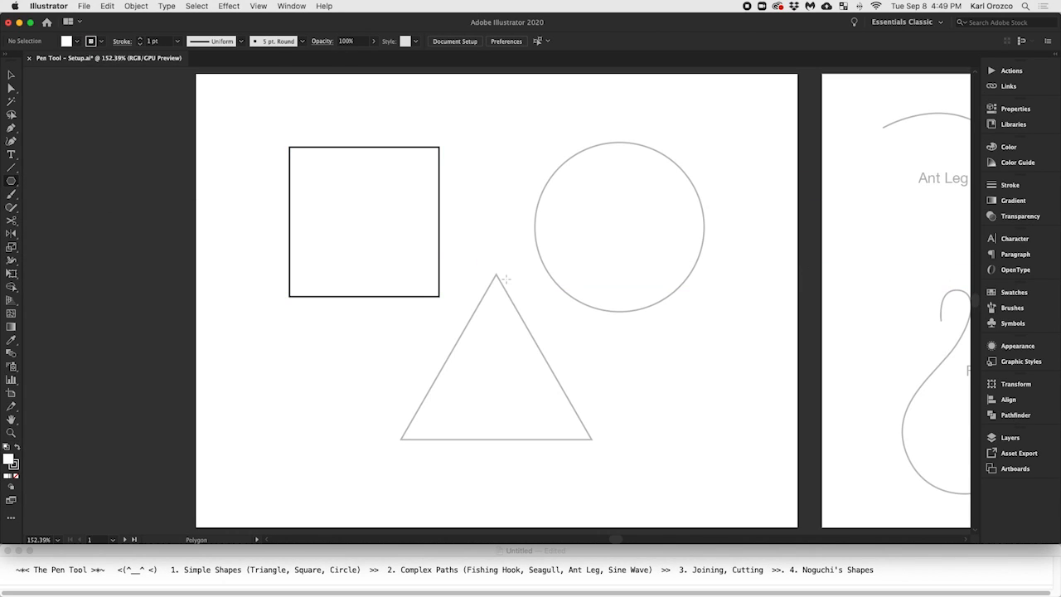
Trace the triangle template with the Pen tool, placing an anchor at each corner and closing the path at the apex.
left_click(12, 131)
left_click(496, 274)
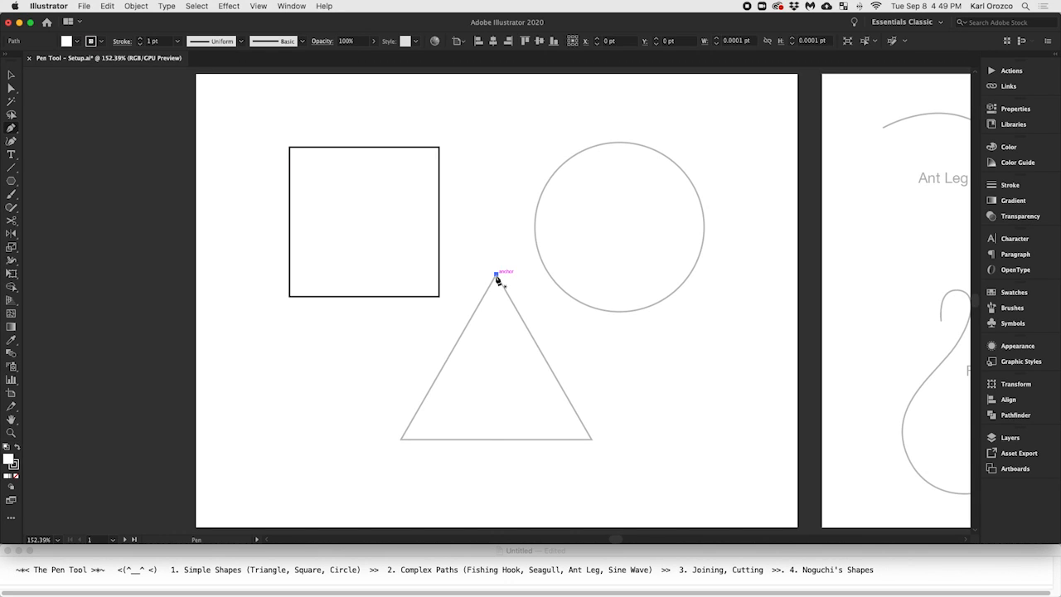
left_click(593, 442)
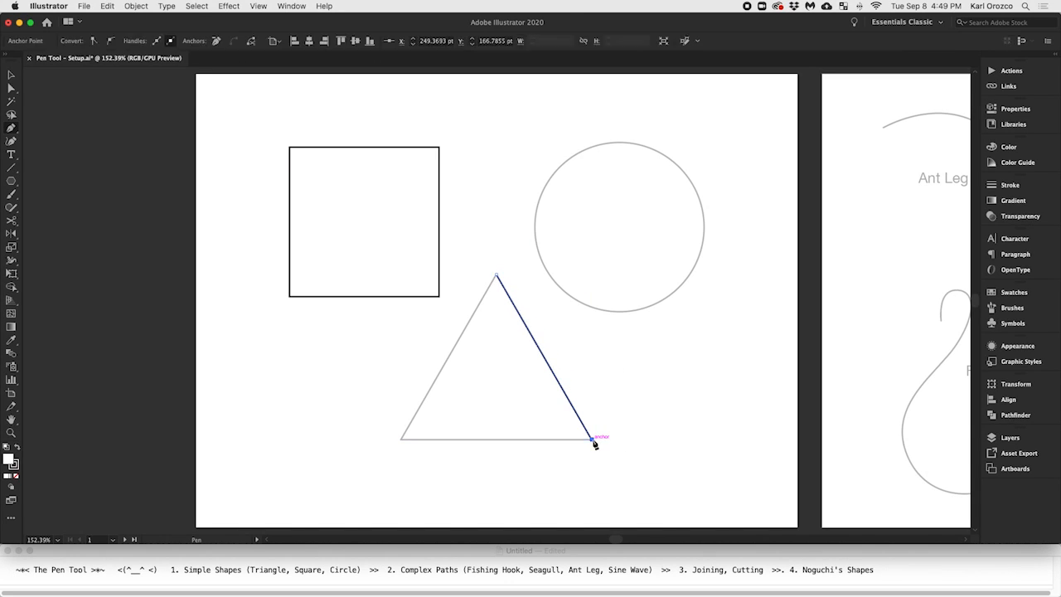
left_click(403, 439)
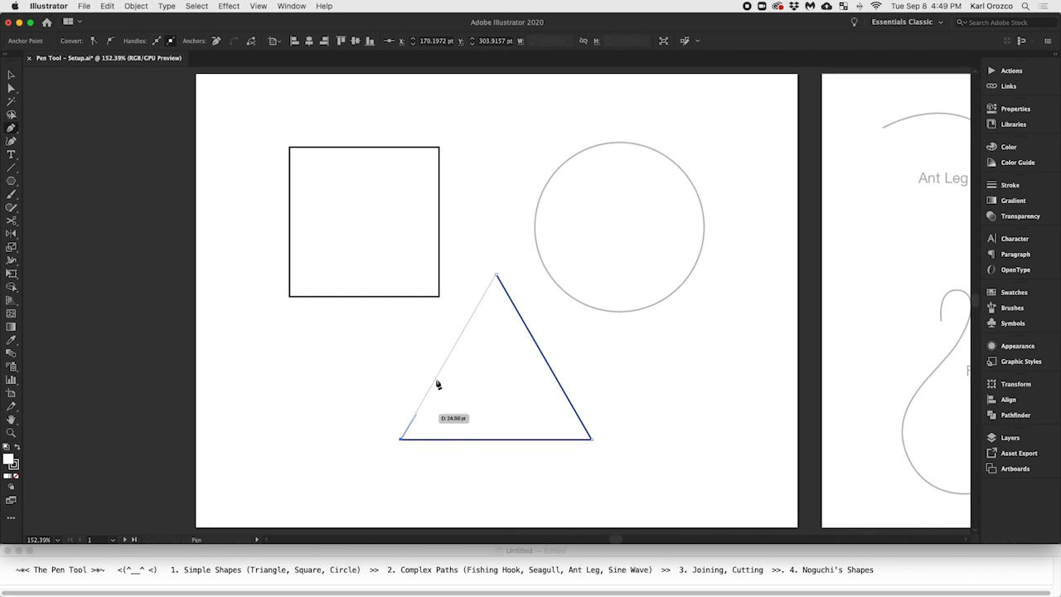
left_click(498, 275)
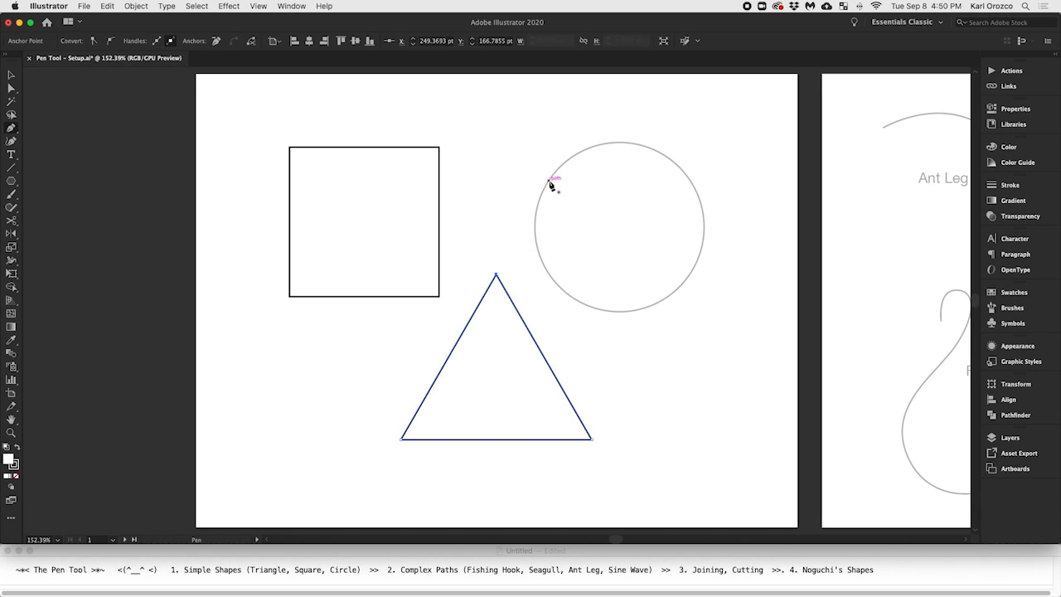
Draw a looping freehand practice path with the Pen tool, pulling out curve handles at the anchors, and undo it.
left_click(575, 490)
left_click_drag(698, 445, 751, 383)
left_click_drag(650, 353, 718, 476)
left_click_drag(718, 281, 578, 263)
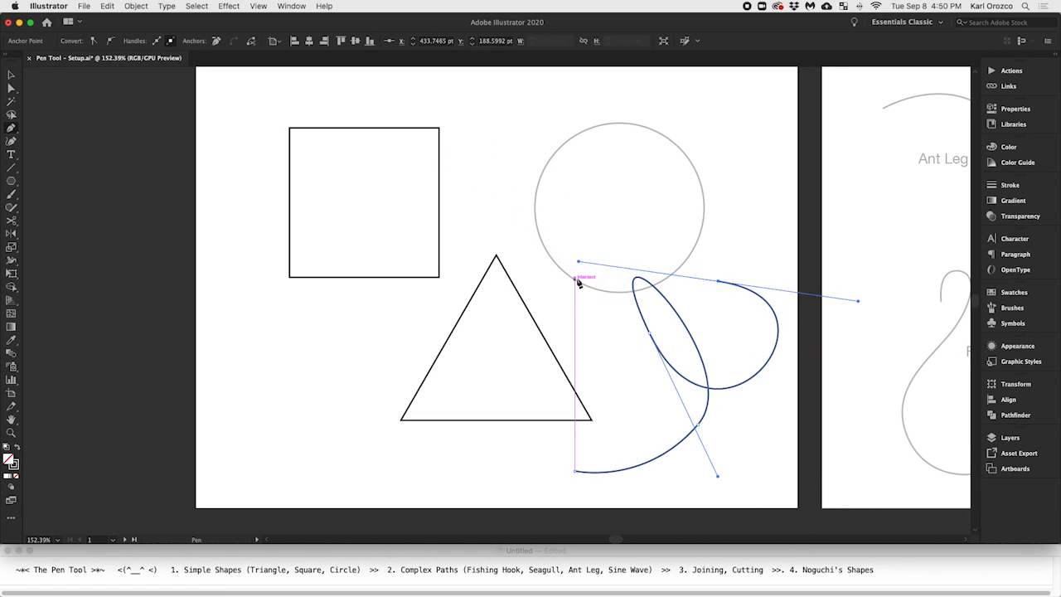
left_click_drag(566, 245, 524, 368)
key("super+z")
left_click_drag(726, 403, 560, 394)
left_click_drag(637, 323, 733, 263)
left_click_drag(716, 197, 572, 206)
left_click_drag(566, 294, 418, 361)
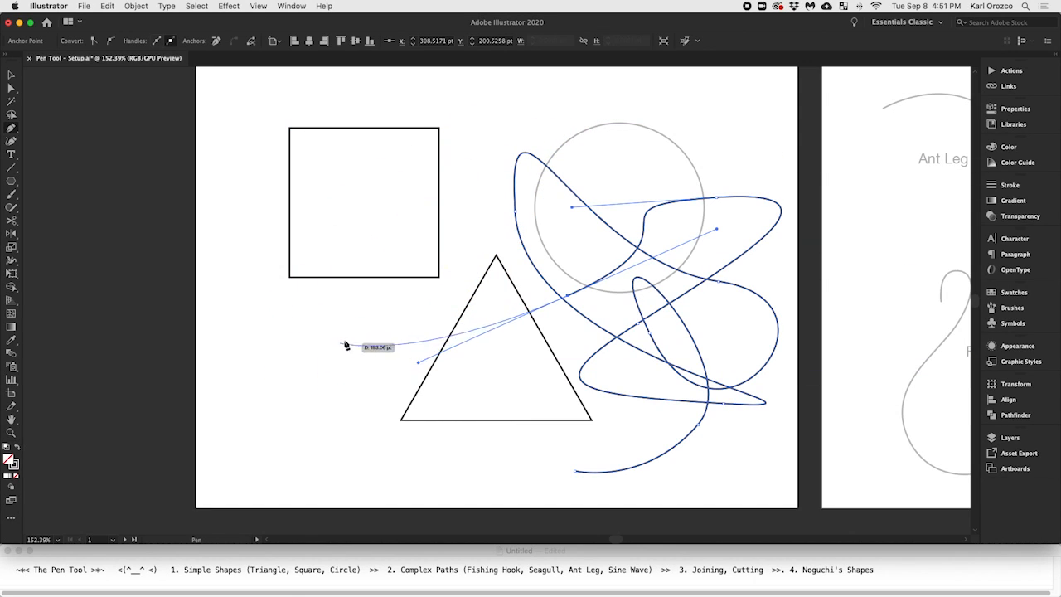
left_click(380, 221)
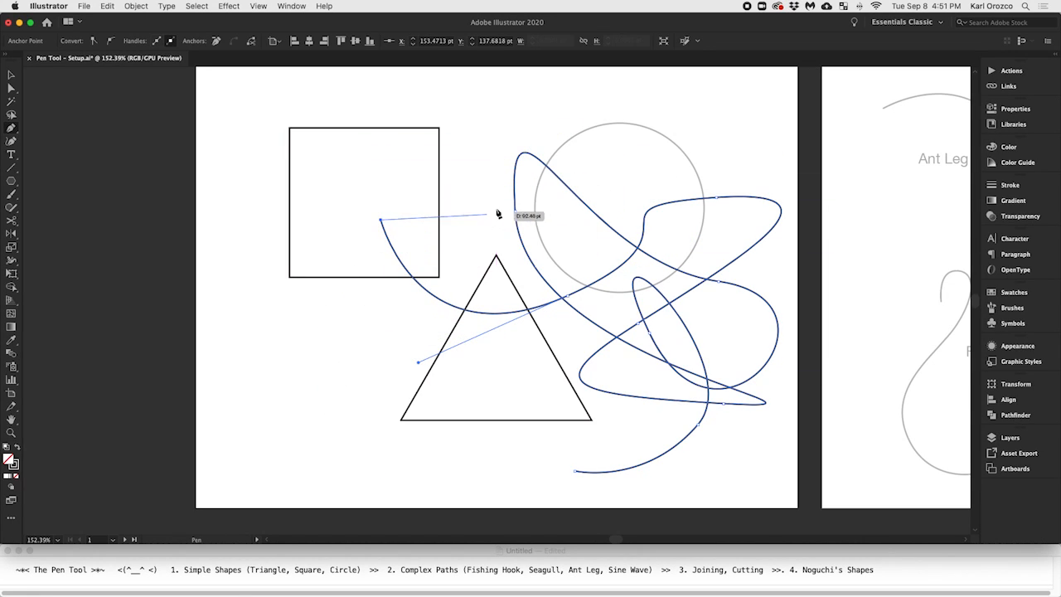
left_click_drag(479, 176, 462, 76)
left_click_drag(317, 165, 346, 354)
key("super+z")
key("super+z")
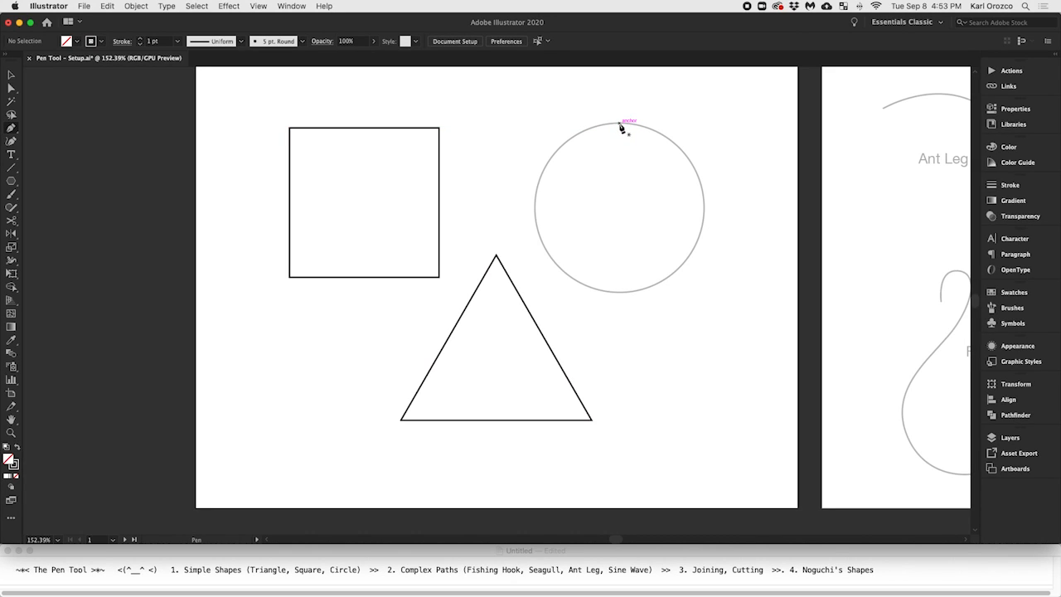
Trace the circle template's upper-right quarter with the Pen tool, pulling straight handles from anchors at its topmost and rightmost points.
left_click_drag(632, 124, 659, 126)
left_click_drag(686, 162, 672, 180)
left_click_drag(710, 219, 669, 135)
left_click_drag(676, 133, 677, 131)
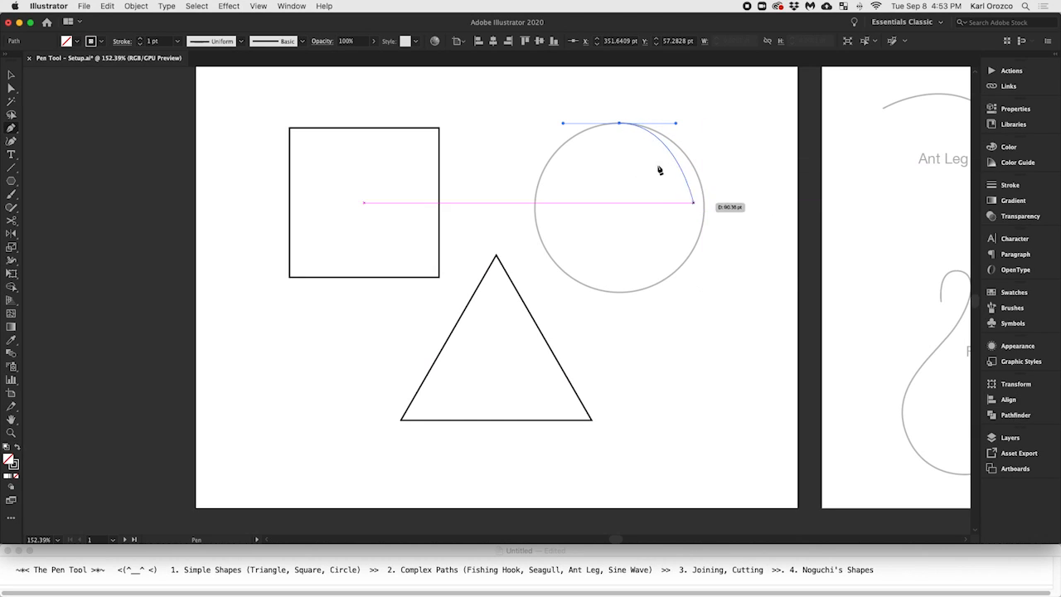
left_click(704, 209)
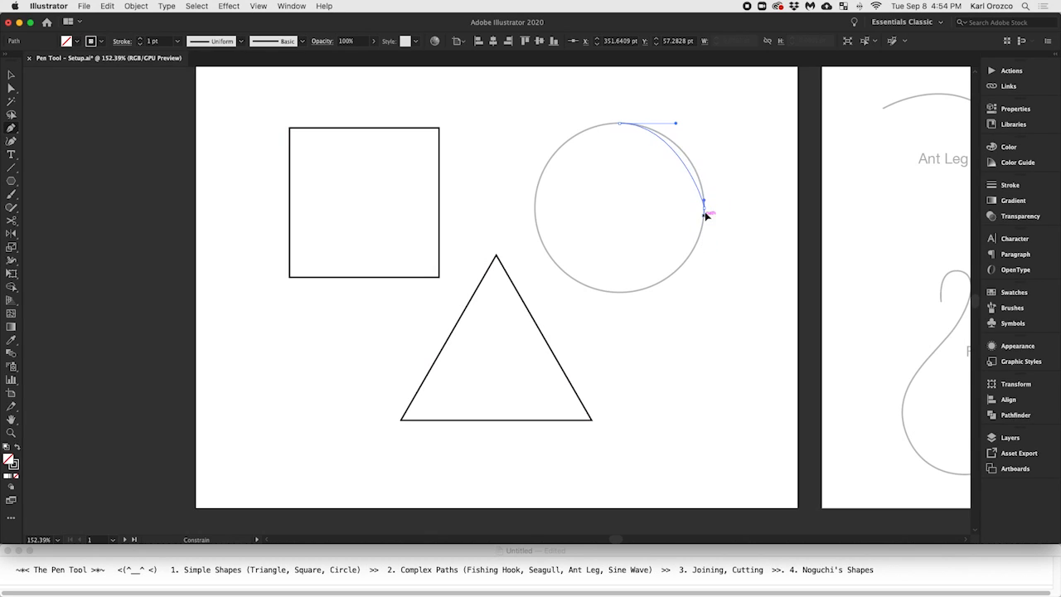
left_click_drag(705, 219, 703, 178)
left_click_drag(712, 103, 707, 250)
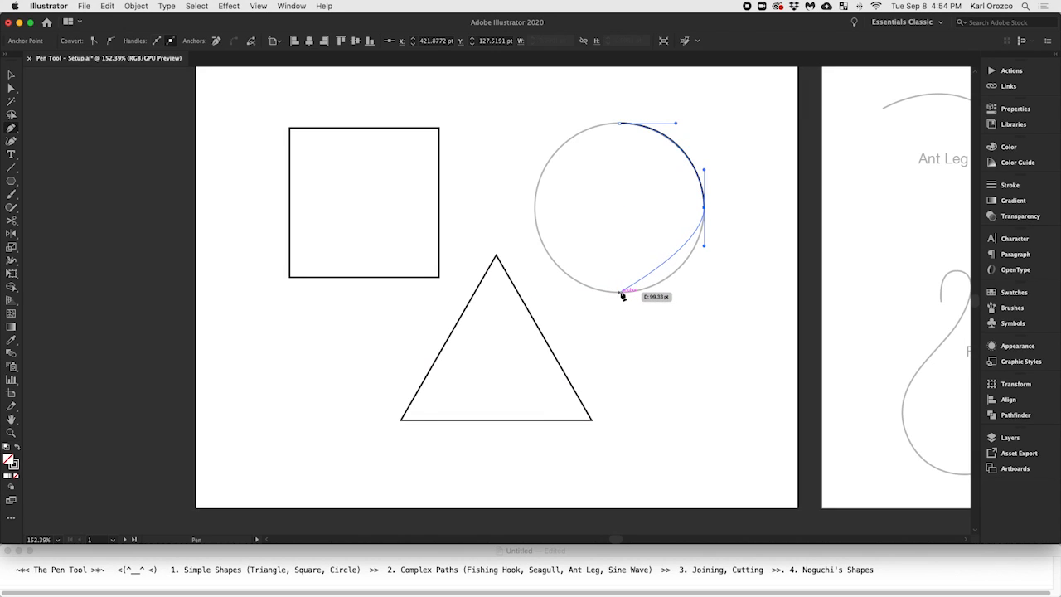
Continue the circle with smooth anchors at its lowest and leftmost points, close the path at the starting anchor and deselect it.
left_click_drag(620, 293, 564, 293)
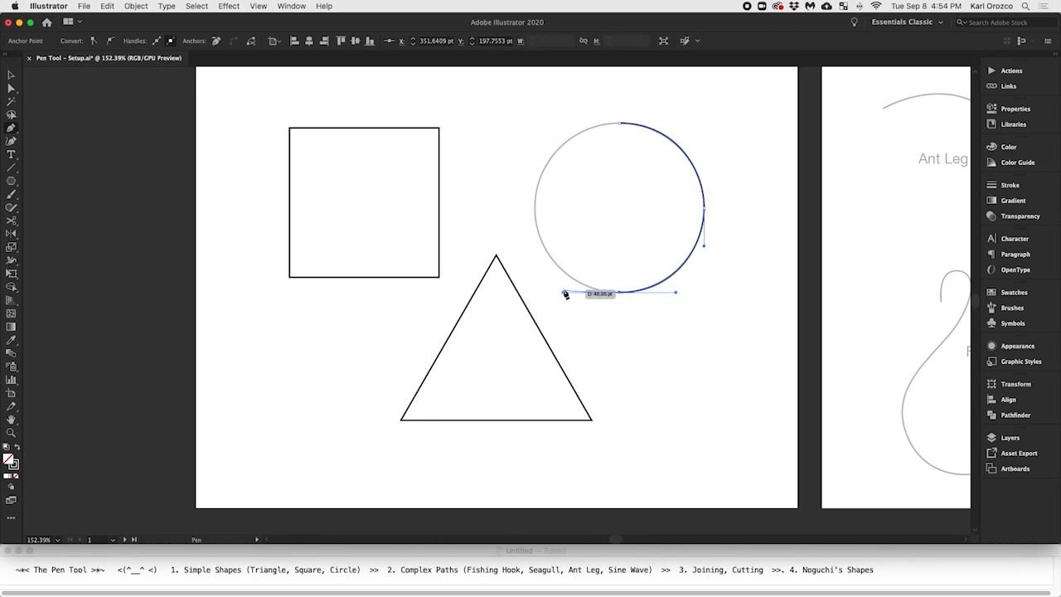
left_click_drag(535, 207, 537, 175)
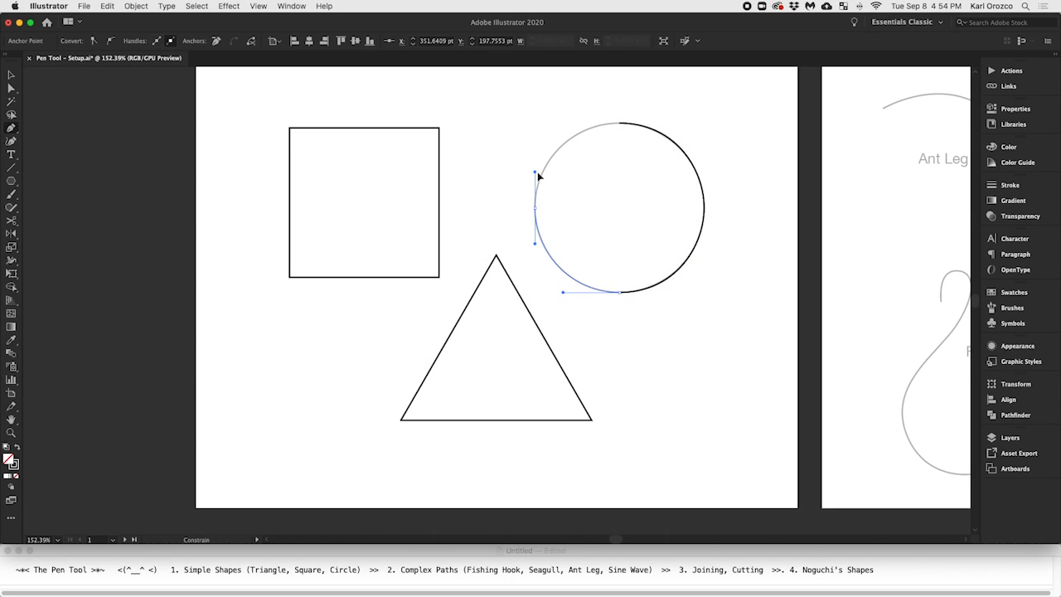
left_click_drag(537, 176, 537, 176)
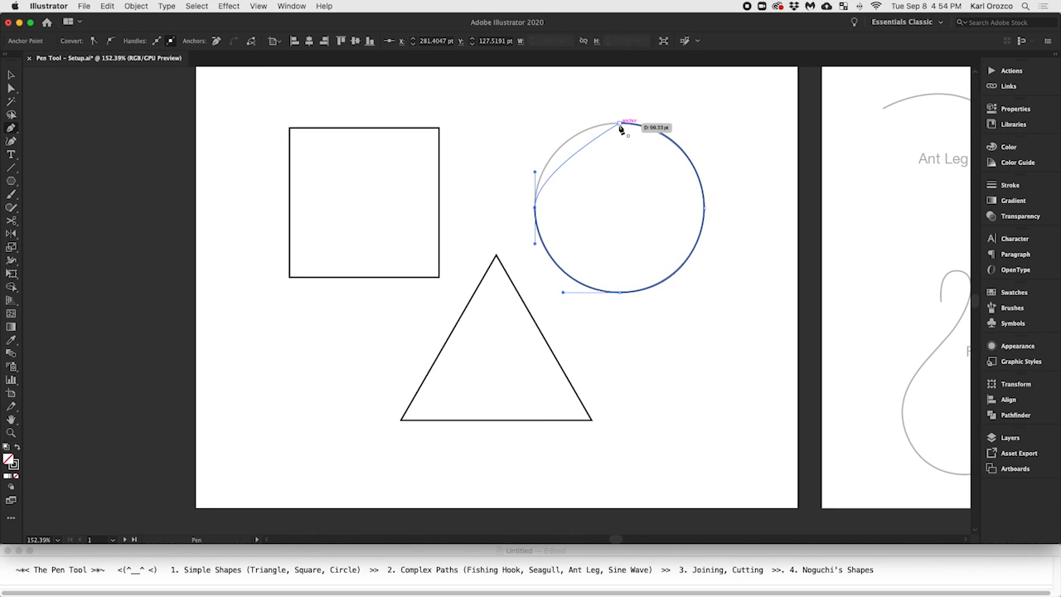
left_click_drag(620, 125, 680, 129)
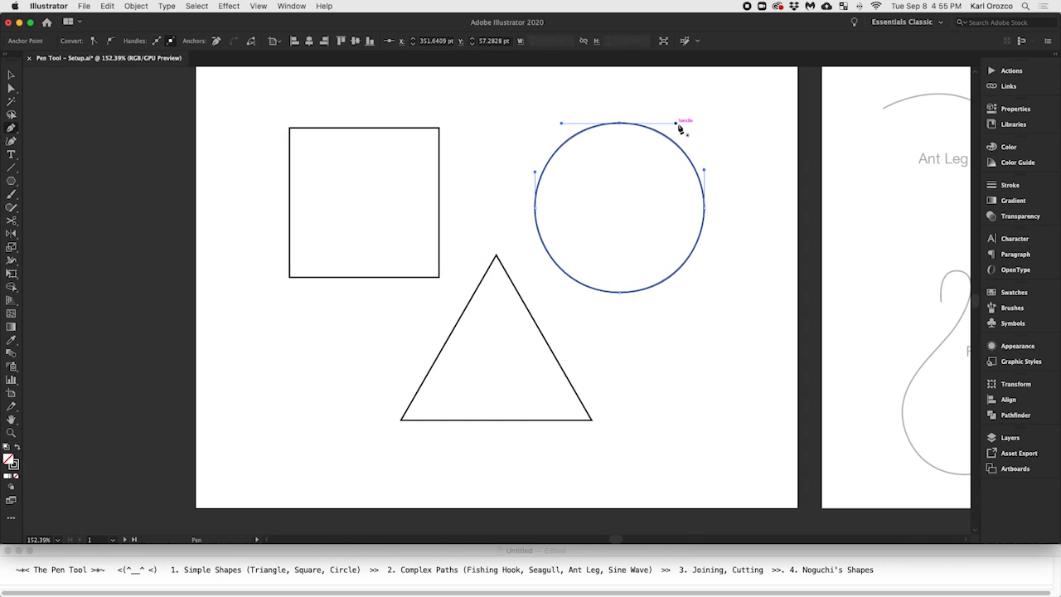
left_click(745, 135, "super")
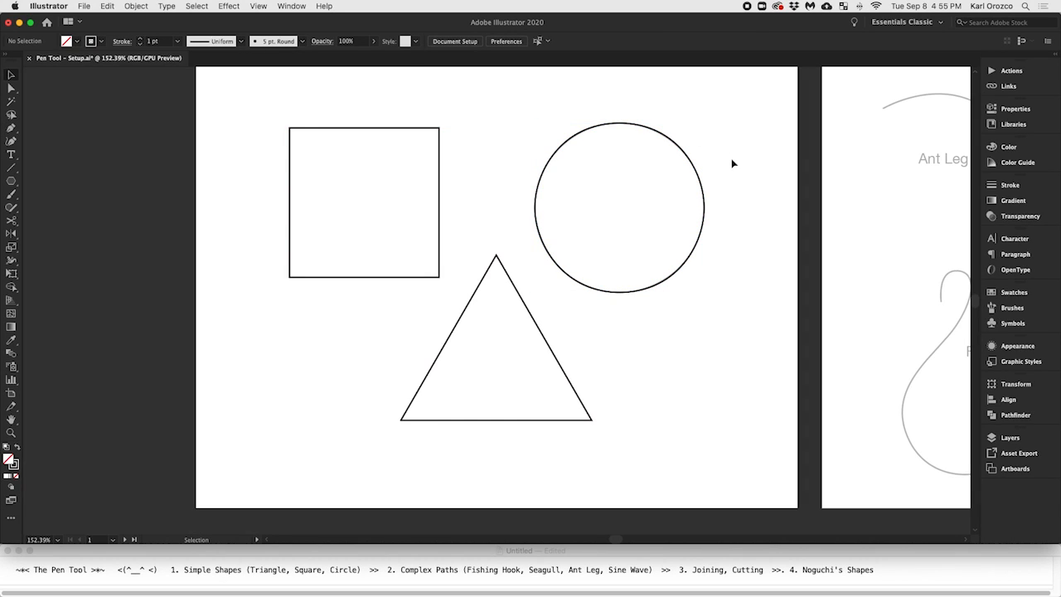
Move the traced circle off its template, undo the move and deselect the circle.
scroll(733, 163, "down", 2)
scroll(692, 149, "up", 1)
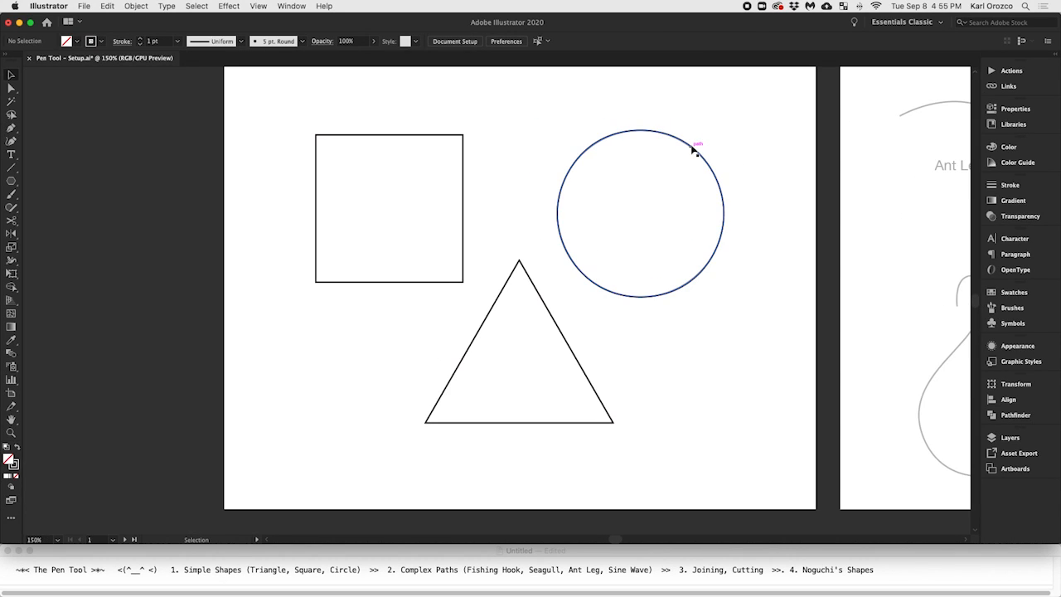
scroll(693, 150, "up", 1)
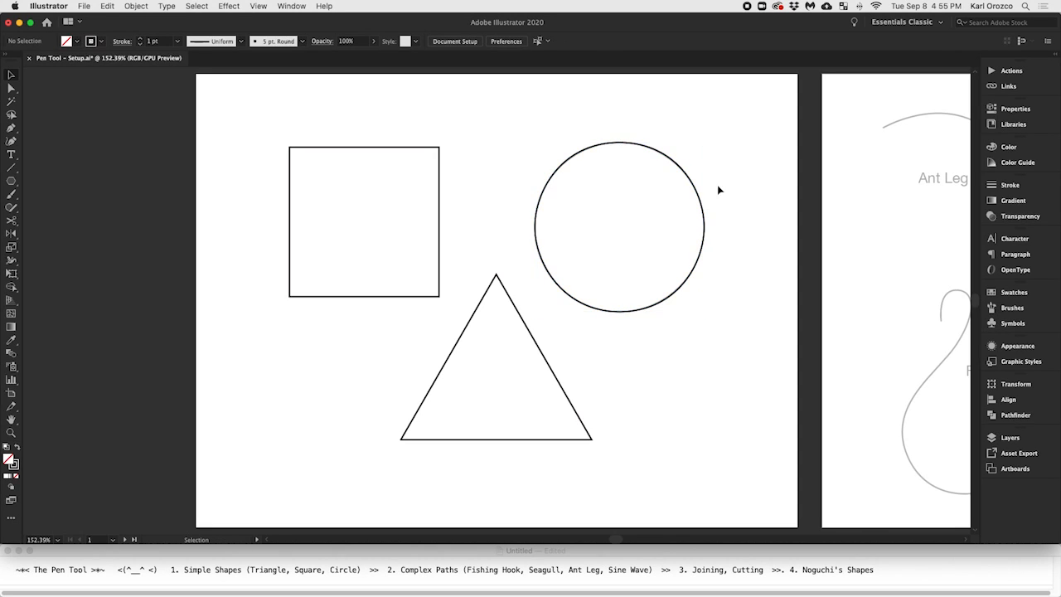
left_click_drag(696, 191, 747, 291)
key("super+z")
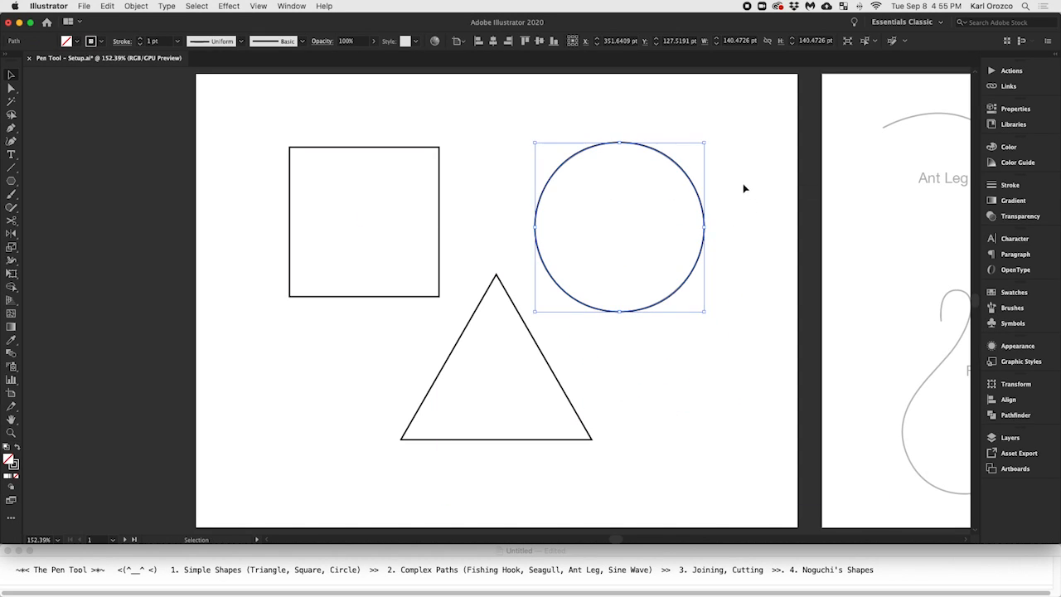
left_click(743, 186)
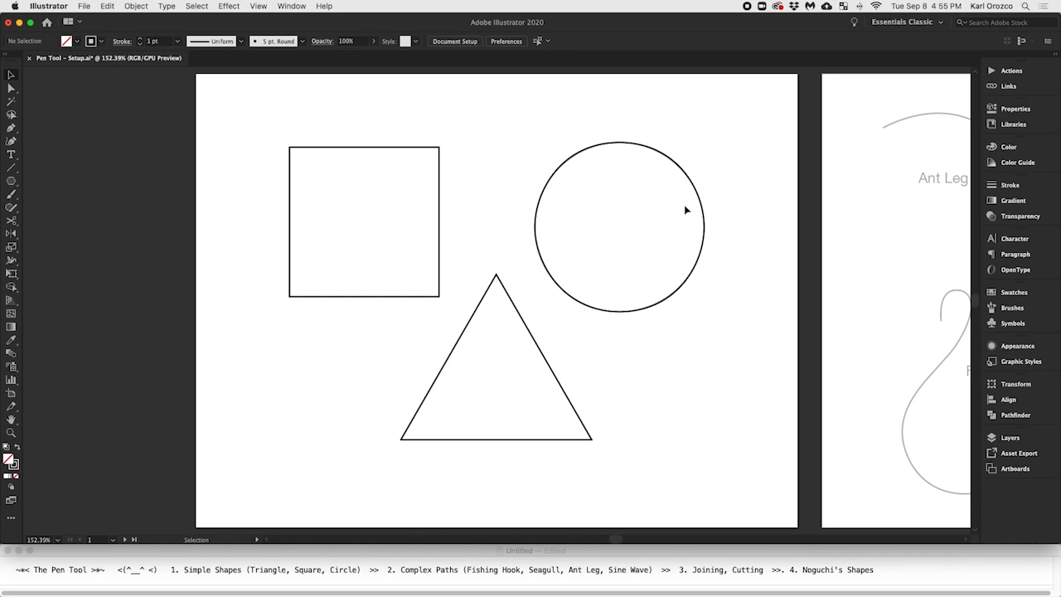
Start saving the document under a new name, replacing "Setup" in the file name with the author's first name, and cancel the save.
left_click(86, 6)
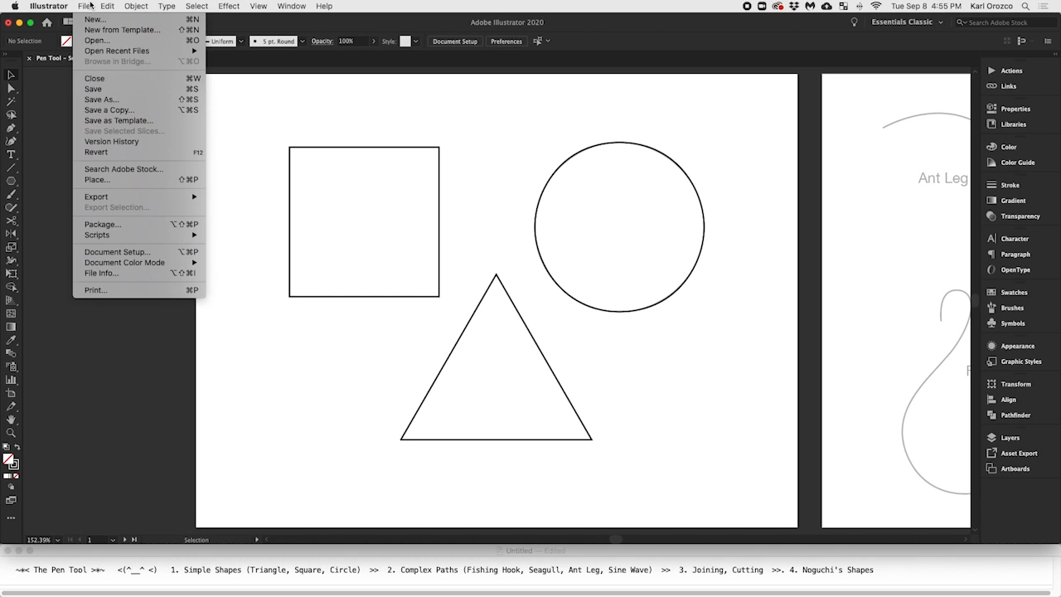
left_click(132, 103)
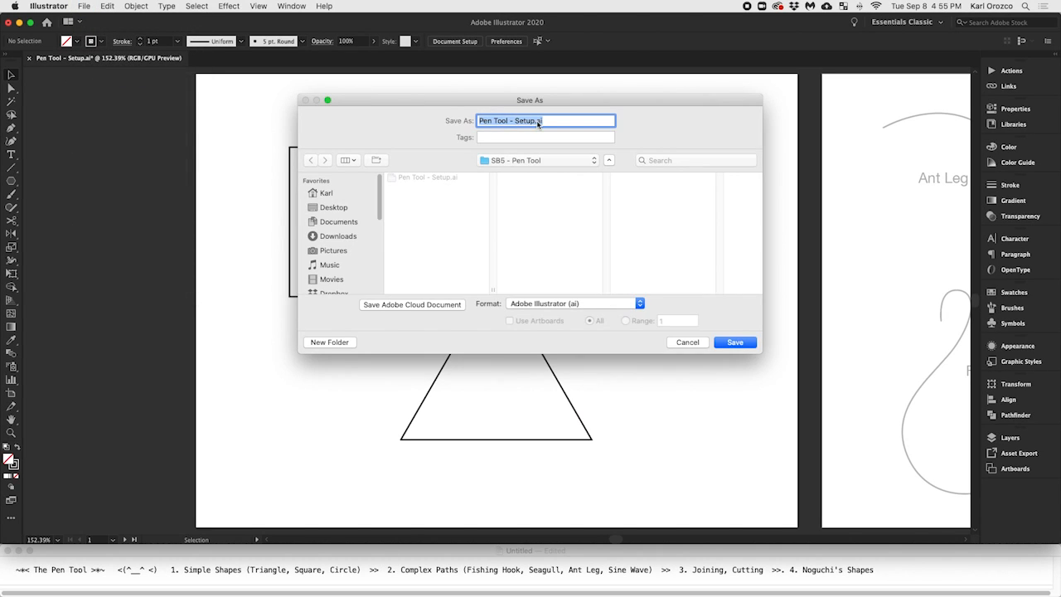
double_click(525, 120)
type("Karl")
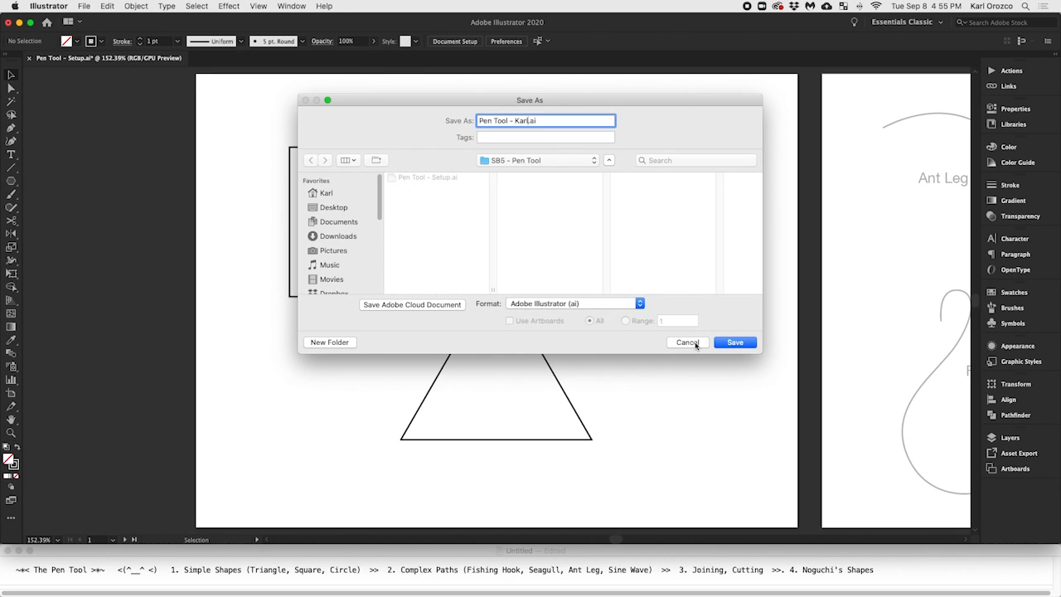
left_click(687, 342)
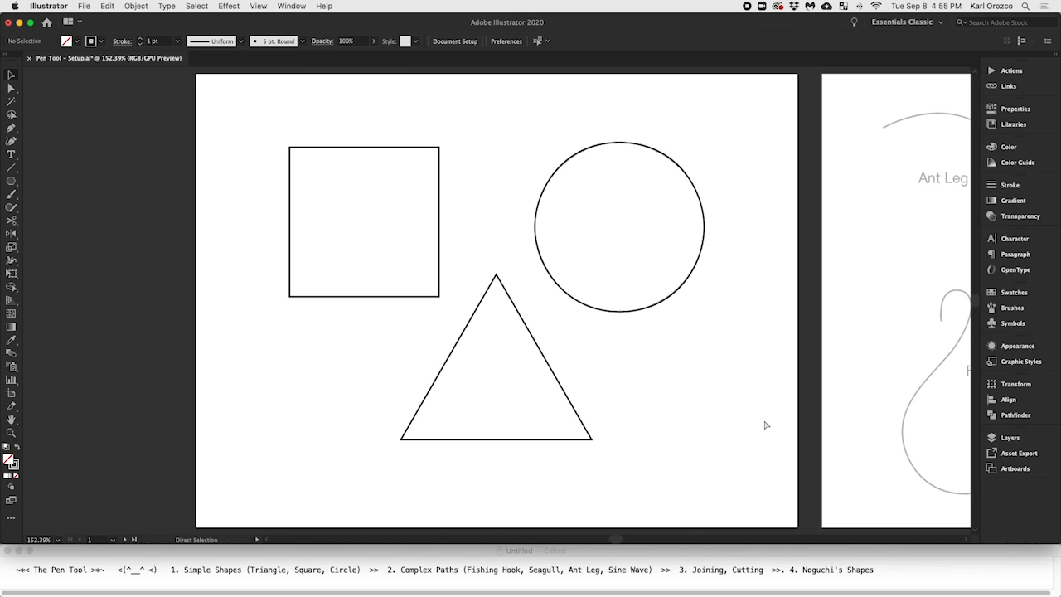